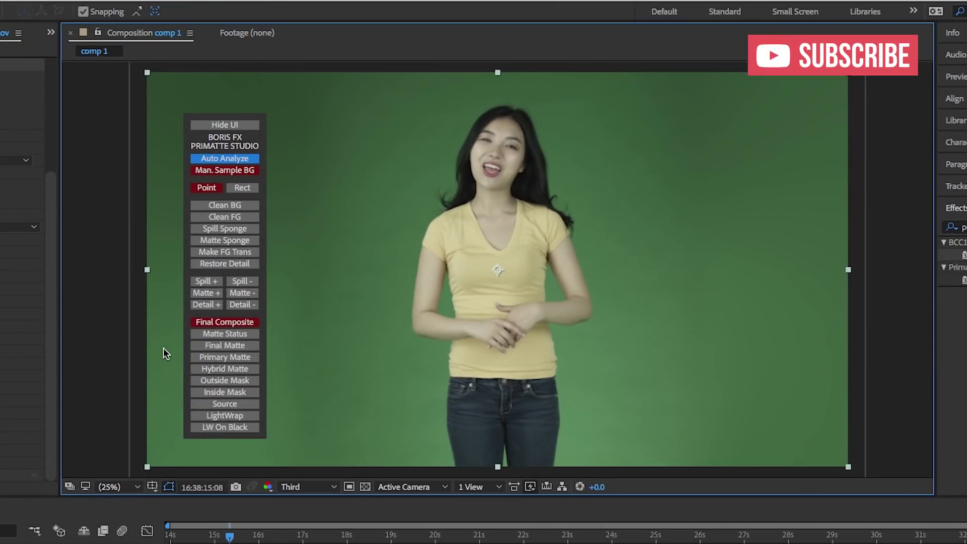
- Preview the Primatte Auto Analyze key, then inspect its Matte Status view
left_click(211, 159)
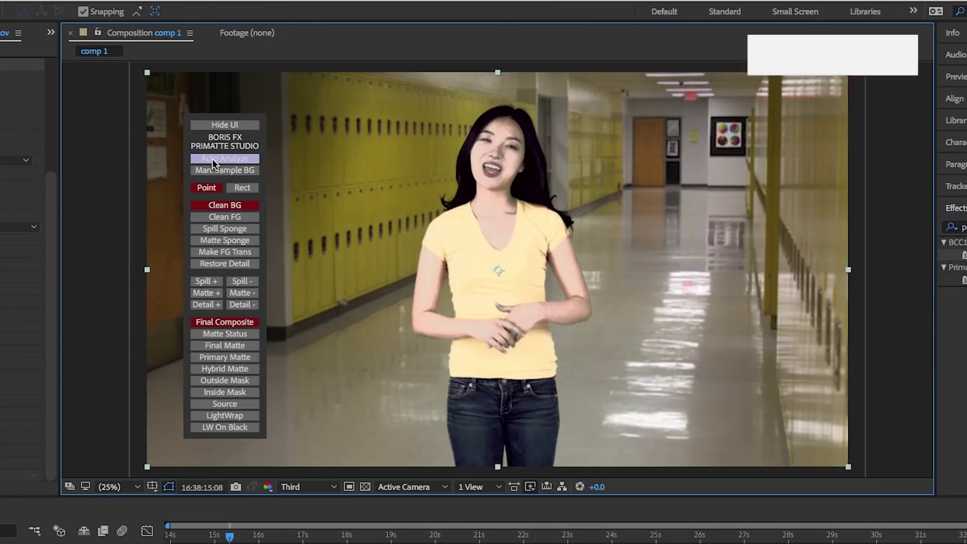
left_click(206, 329)
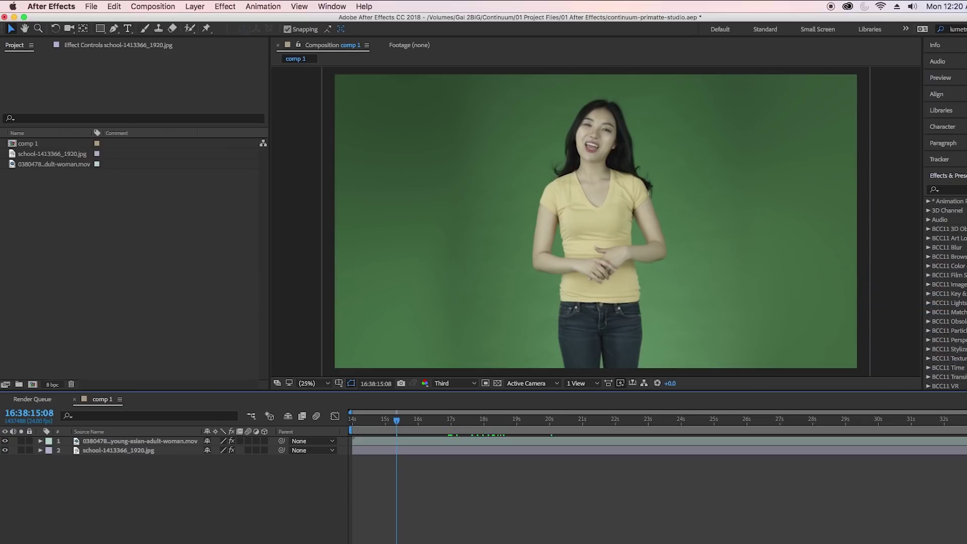
- Apply BCC Primatte Studio to the woman's footage layer and reposition its HUD
left_click(140, 441)
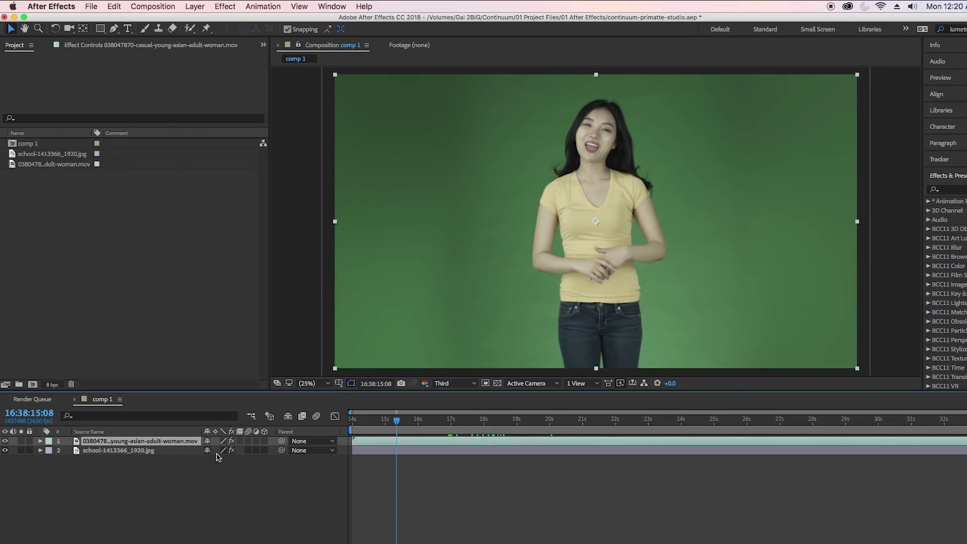
left_click(4, 440)
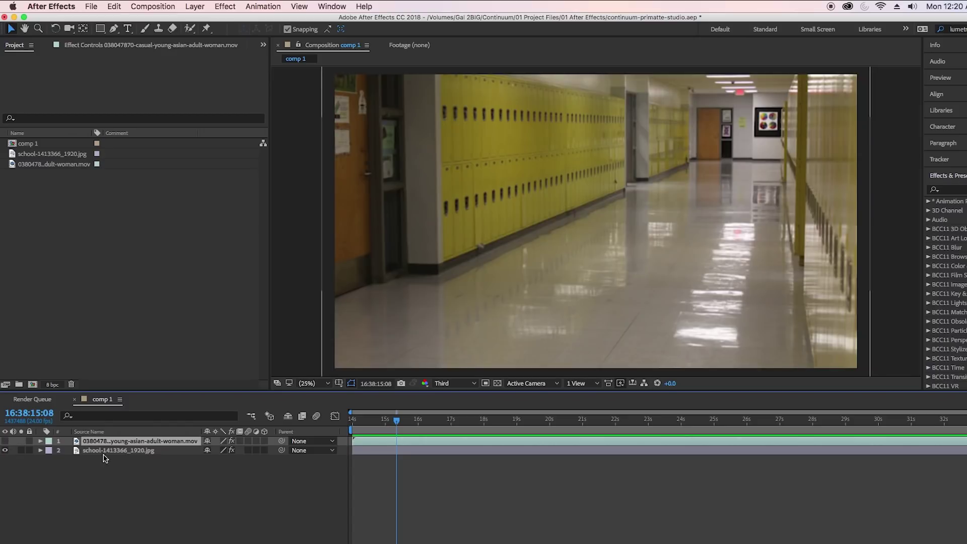
left_click(5, 441)
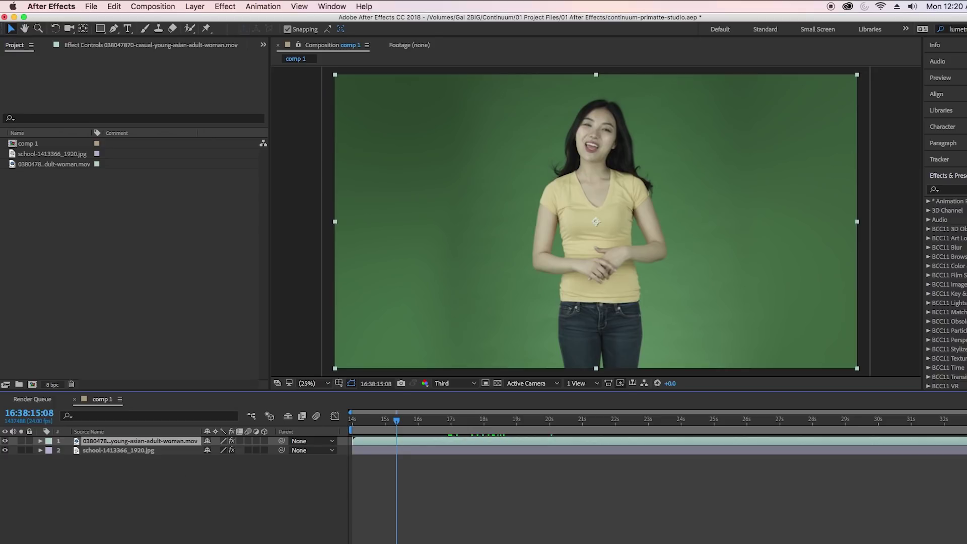
left_click(947, 190)
type("prima")
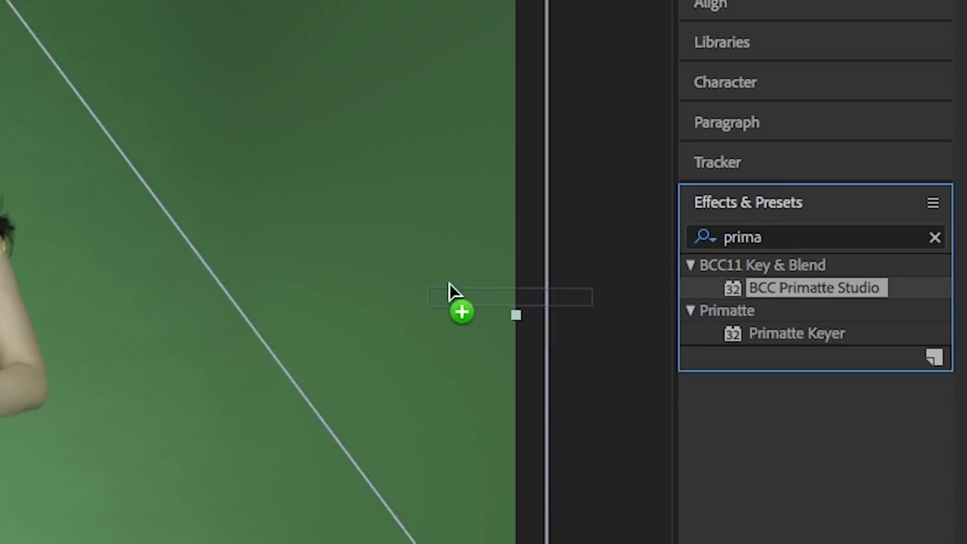
left_click_drag(833, 299, 730, 201)
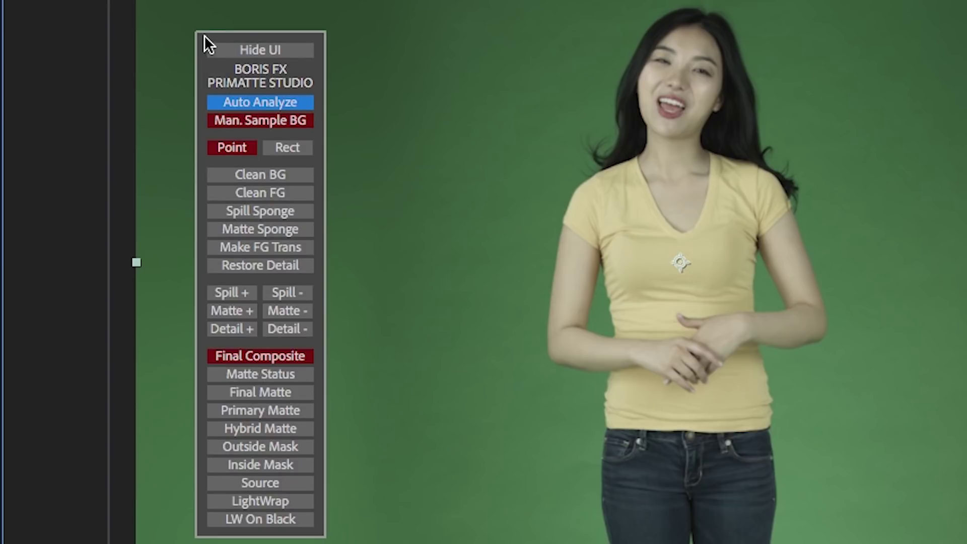
mouse_move(206, 36)
left_mouse_down()
mouse_move(171, 35)
mouse_move(202, 28)
left_mouse_up()
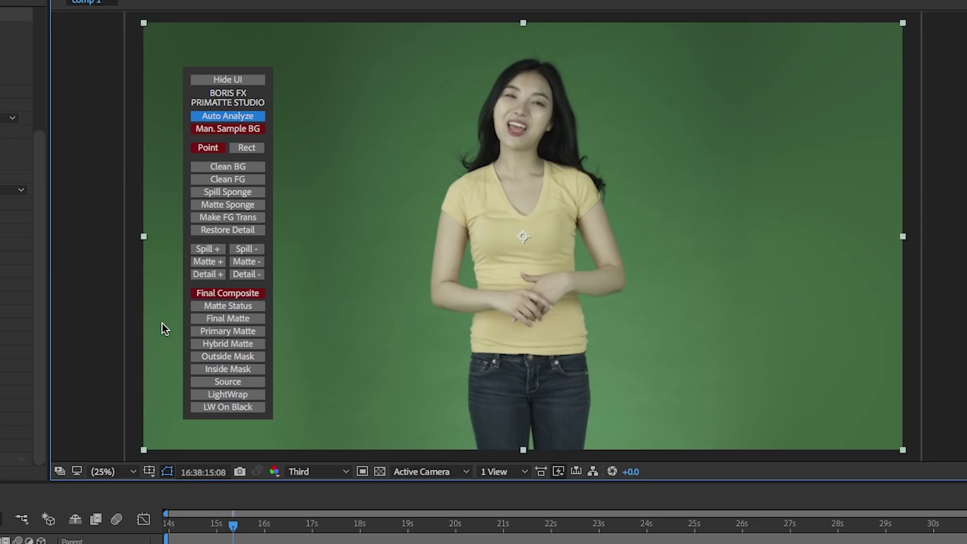
- Run Primatte Auto Analyze on the woman's layer and nudge the HUD left
left_click(213, 117)
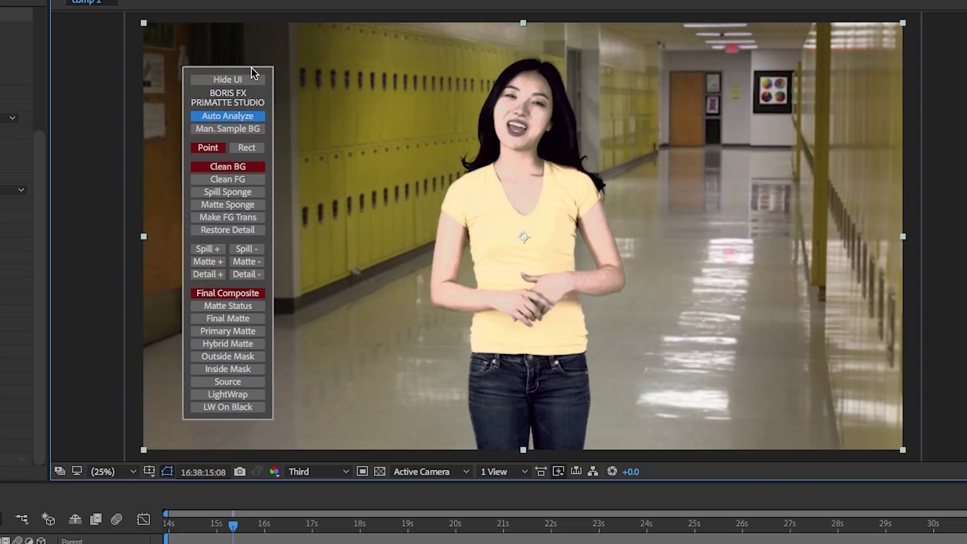
left_click_drag(251, 68, 210, 66)
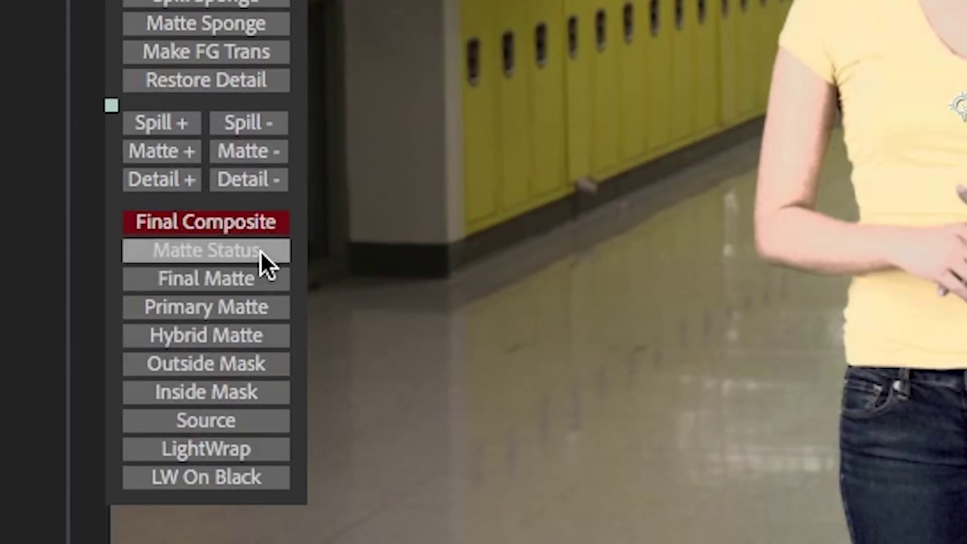
- Show the Matte Status view and set the HUD to Clean BG with Rect sampling
left_click(255, 257)
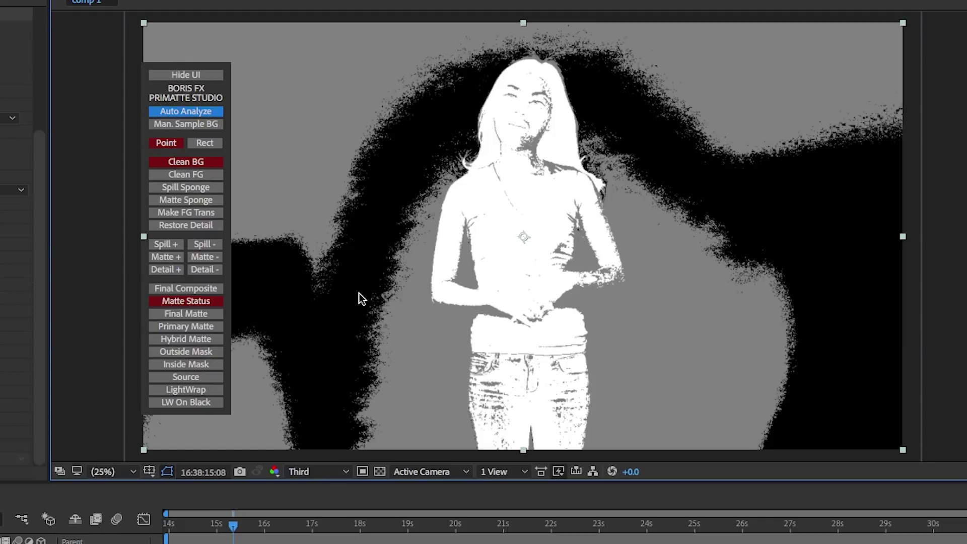
left_click(192, 161)
left_click(204, 145)
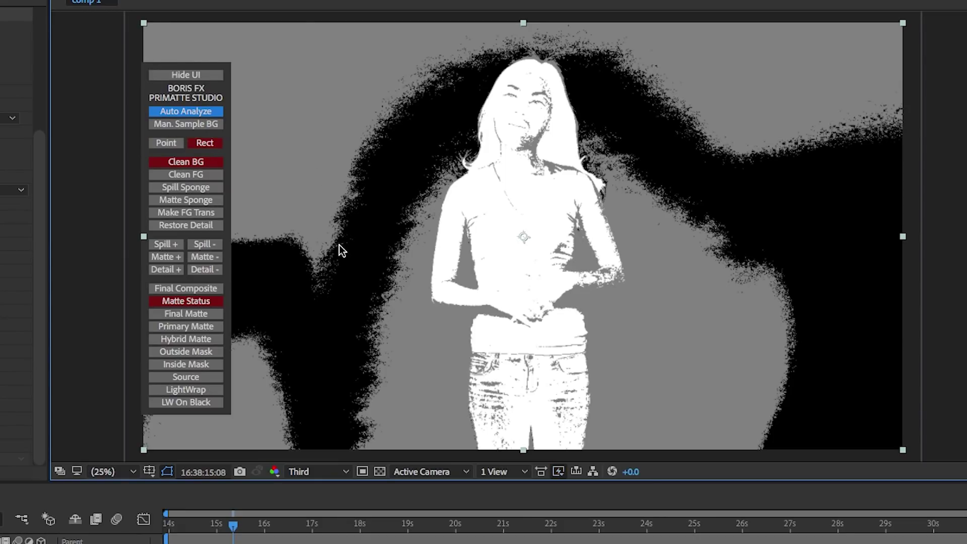
- Clean the grey left, right, lower-right and top background areas to solid black
left_click_drag(350, 258, 244, 44)
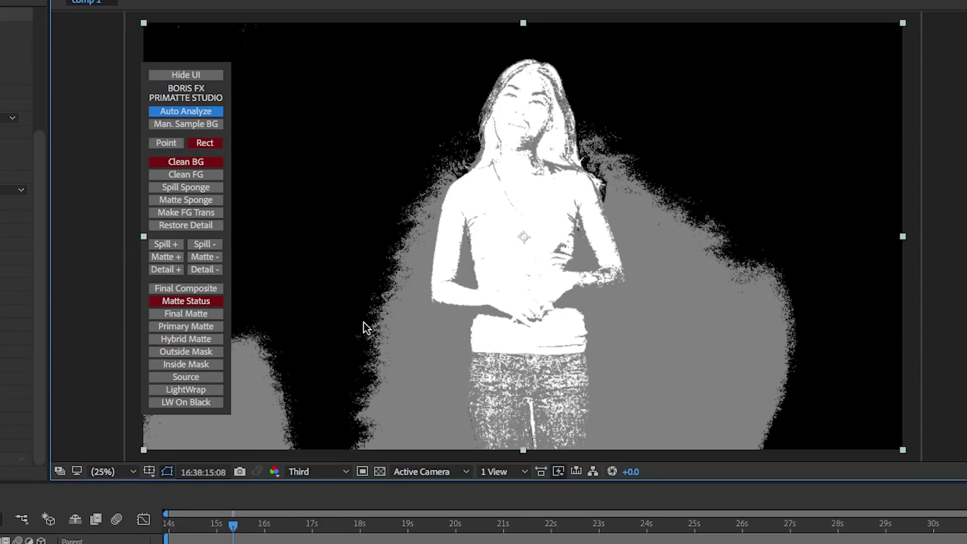
left_click_drag(359, 291, 414, 414)
left_click_drag(709, 444, 624, 318)
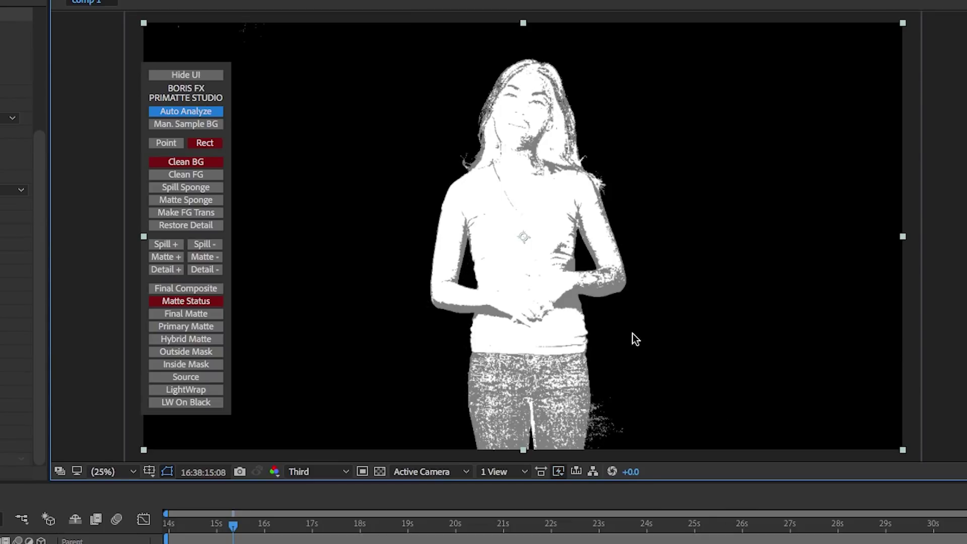
left_click_drag(624, 445, 588, 396)
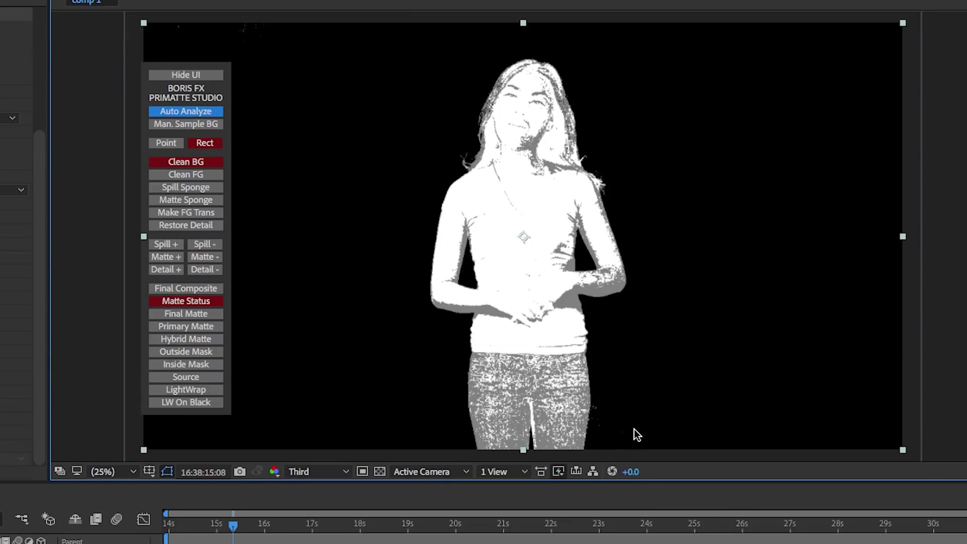
left_click_drag(290, 65, 262, 52)
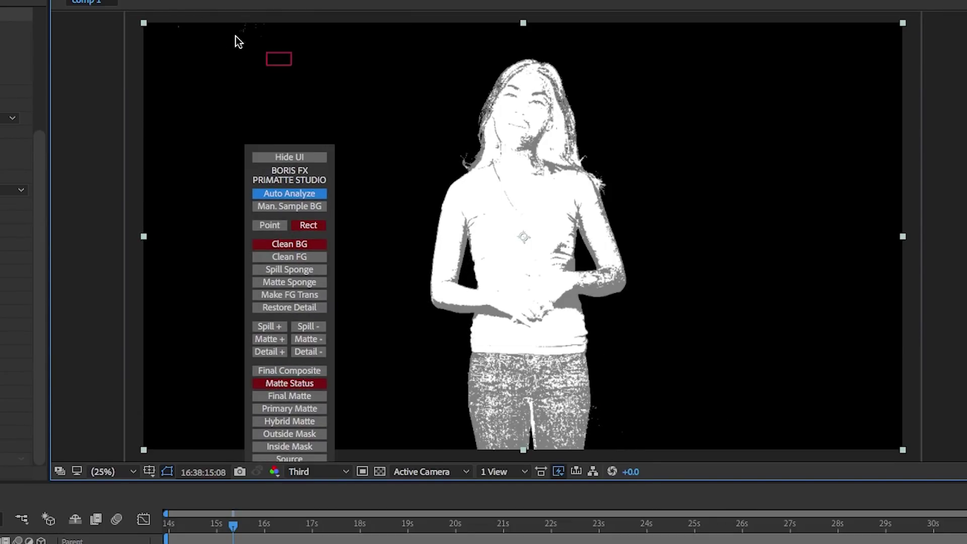
left_click_drag(310, 147, 274, 86)
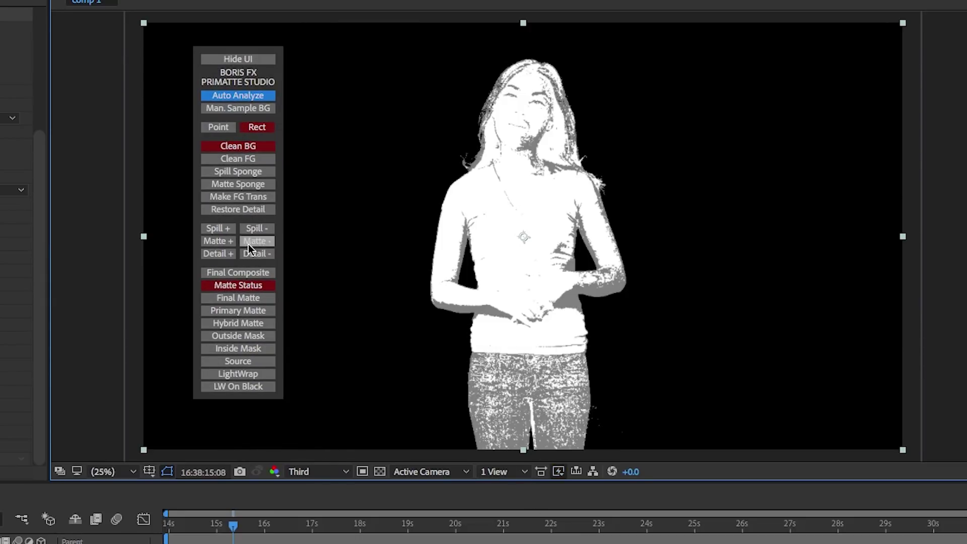
- Use Clean FG rectangles to turn the woman's jeans, arms and torso solid white
left_click(266, 162)
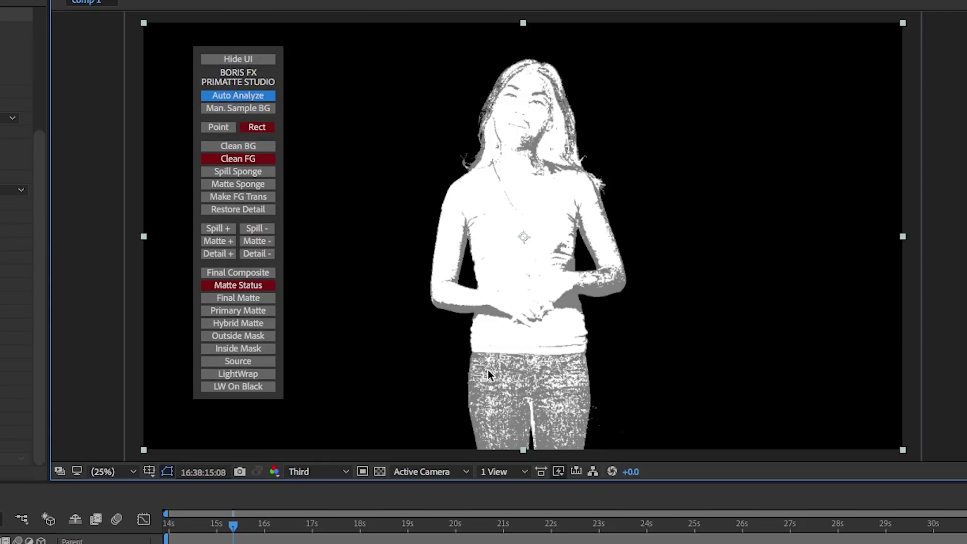
left_click_drag(487, 376, 538, 410)
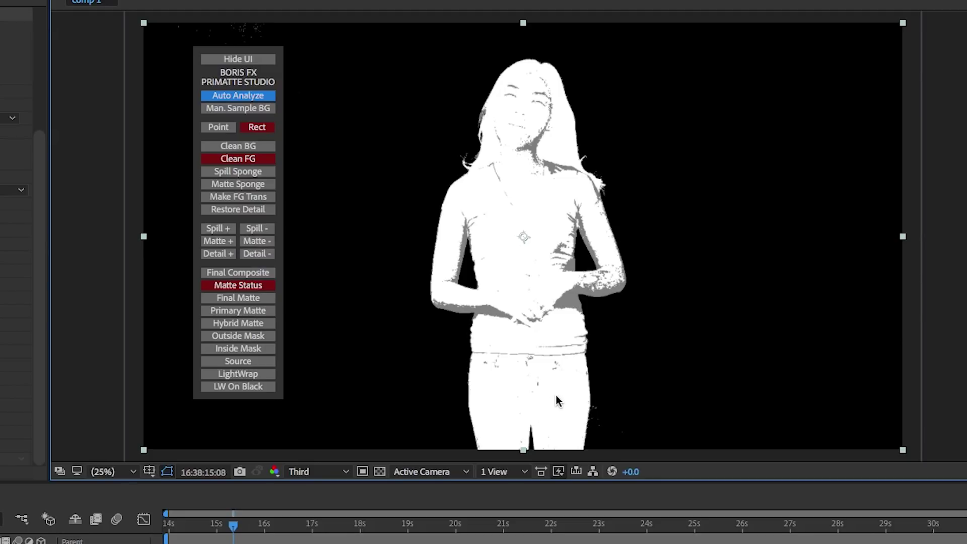
left_click_drag(560, 287, 569, 305)
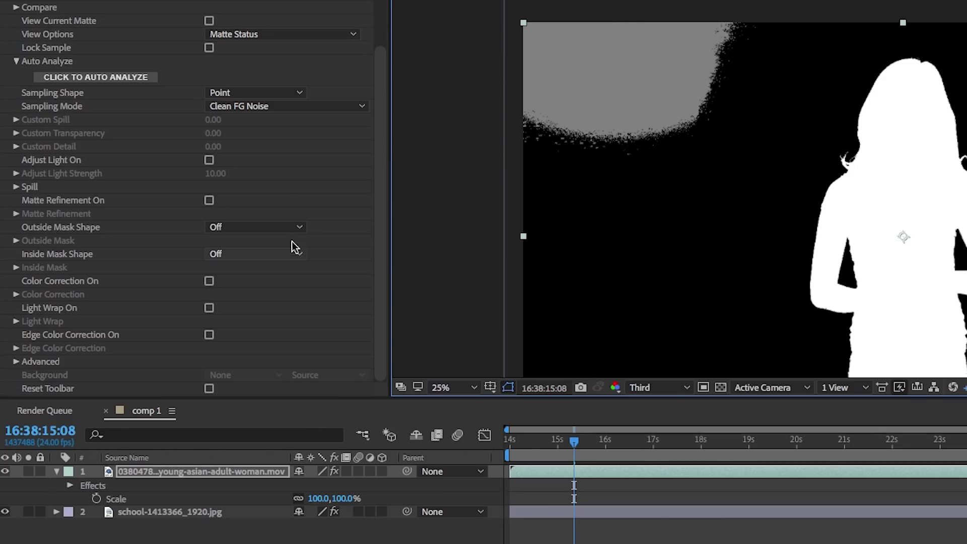
- Set Primatte's outside mask to Mocha Mask and launch Mocha Pixel Chooser
left_click(302, 231)
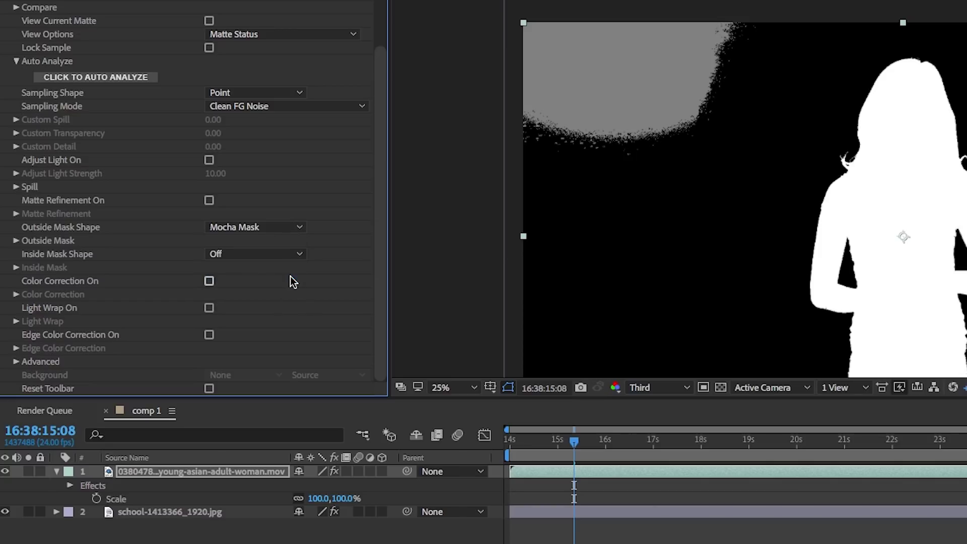
left_click(16, 242)
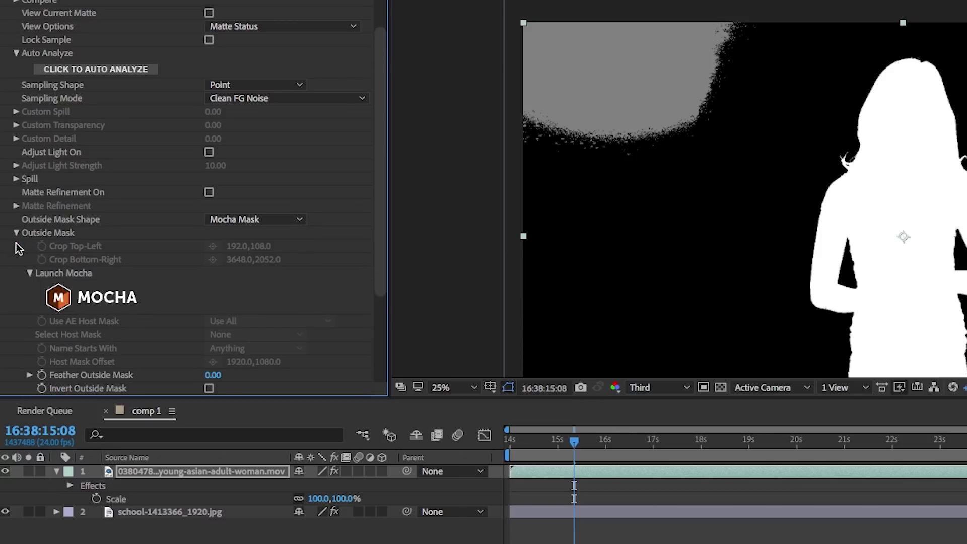
left_click(66, 303)
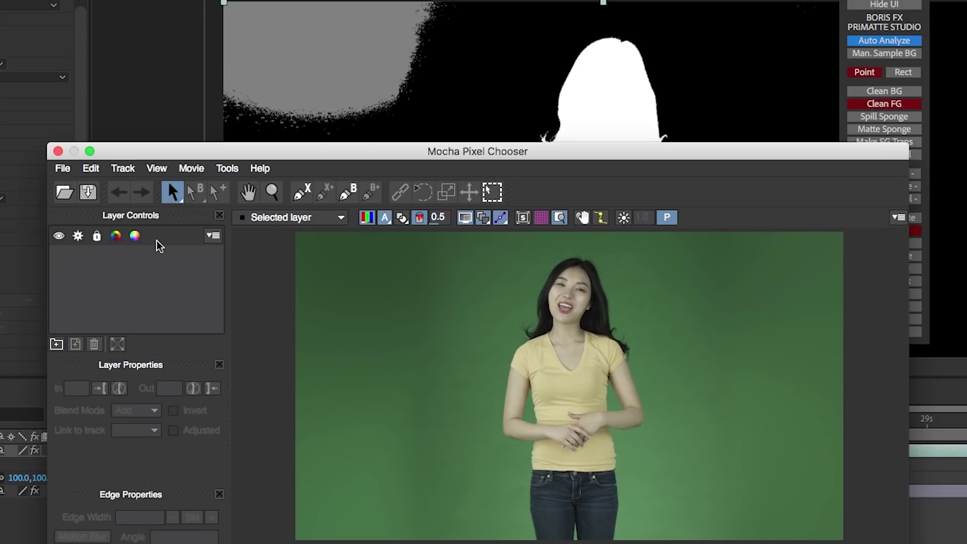
- Draw a closed X-spline outline around the upper-left green background
left_click(301, 191)
left_click(287, 273)
left_click(311, 349)
left_click(382, 353)
left_click(436, 348)
left_click(464, 315)
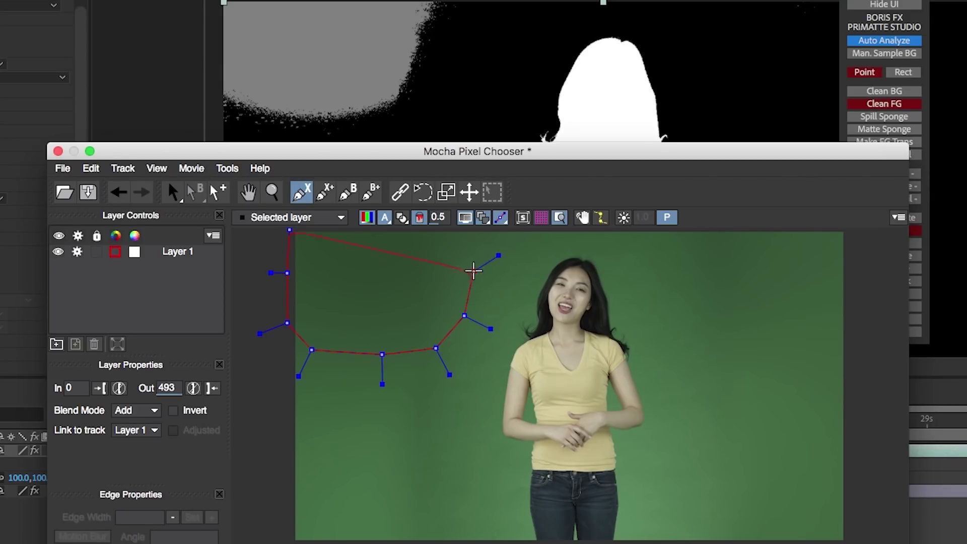
left_click(476, 241)
left_click(383, 230)
right_click(322, 229)
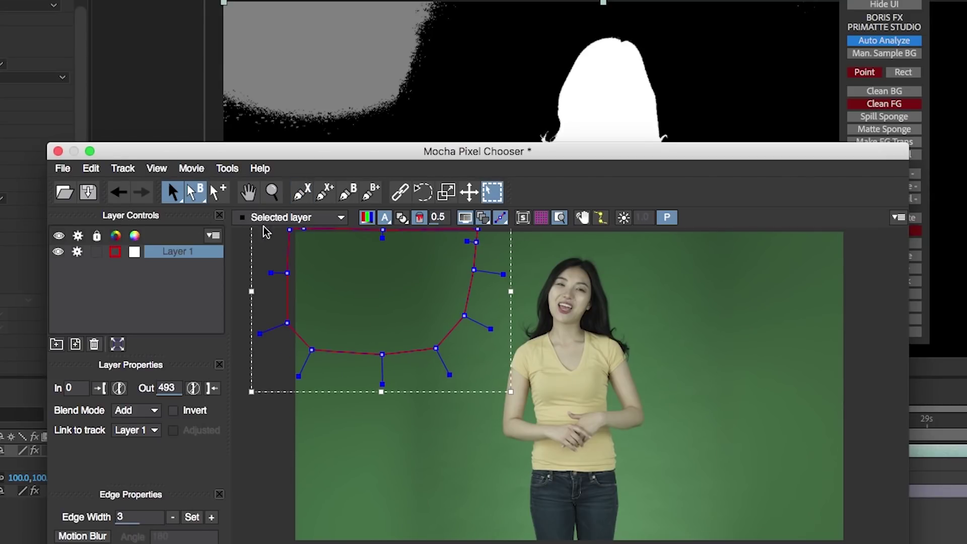
- Save the Mocha project and return to After Effects
left_click(62, 168)
left_click(76, 212)
left_click(58, 151)
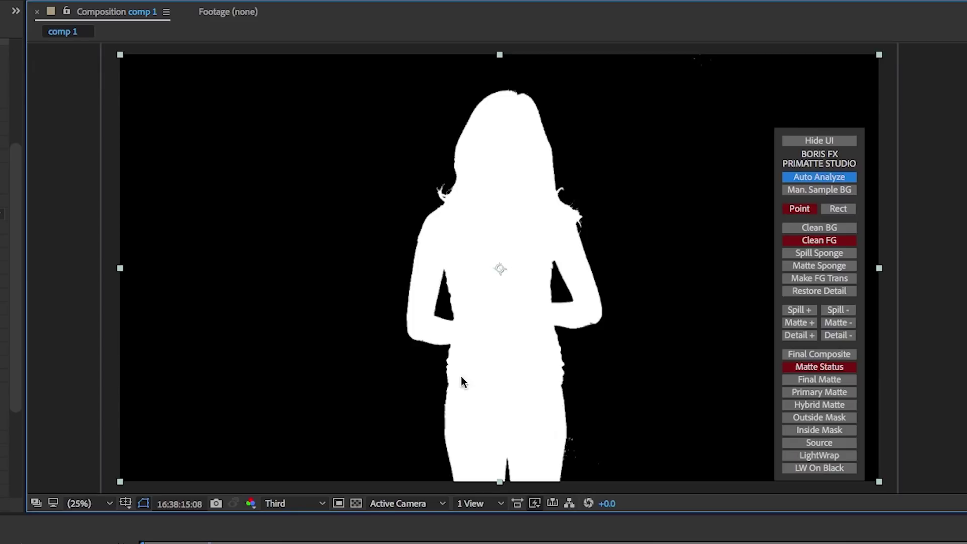
- Remove green fringe from zoomed-in hair edges with Spill Sponge, then show Matte Status
left_click(795, 353)
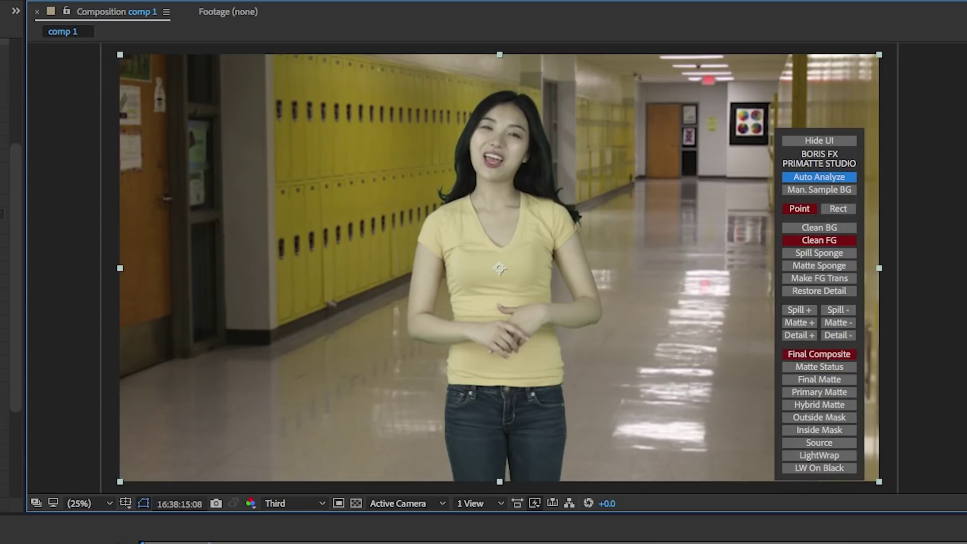
left_click(463, 177)
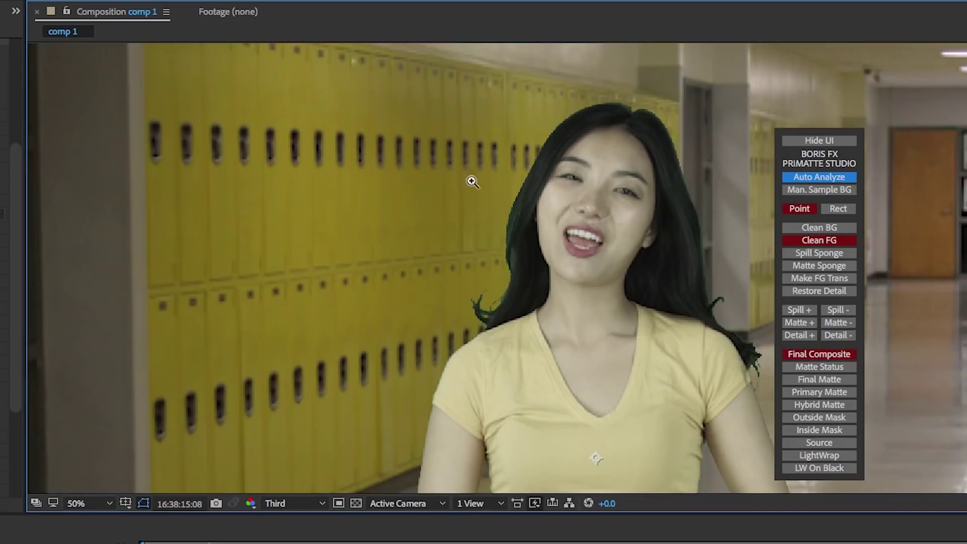
left_click(521, 258)
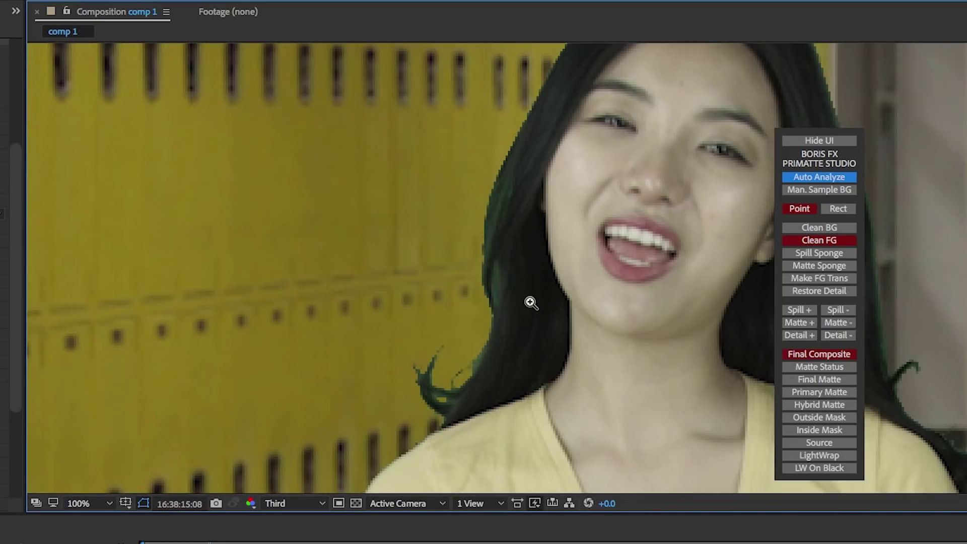
left_click(804, 253)
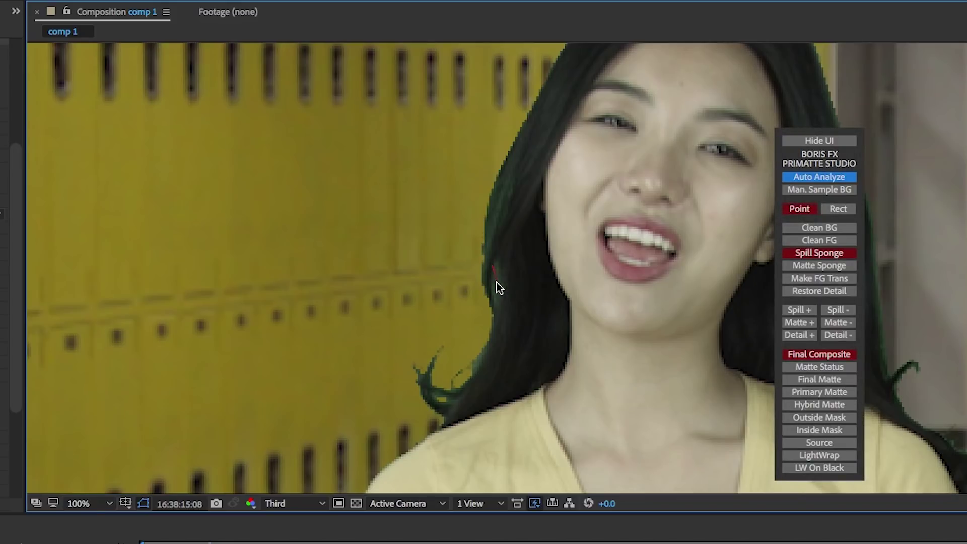
left_click(484, 351)
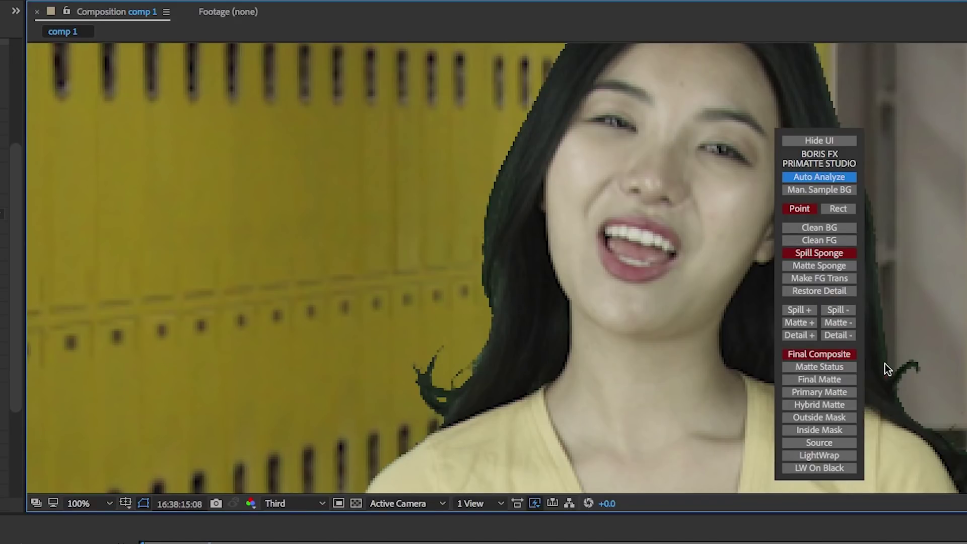
left_click(887, 351)
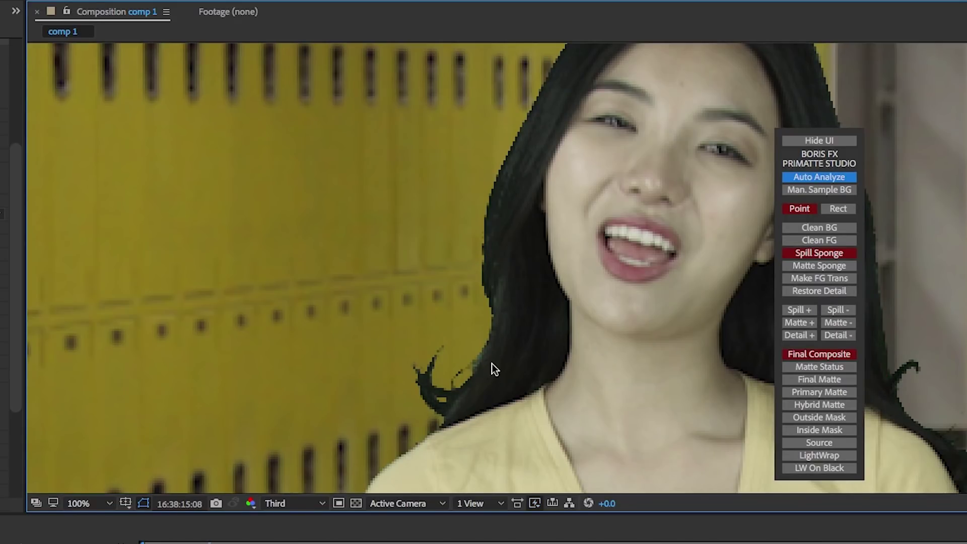
left_click(824, 368)
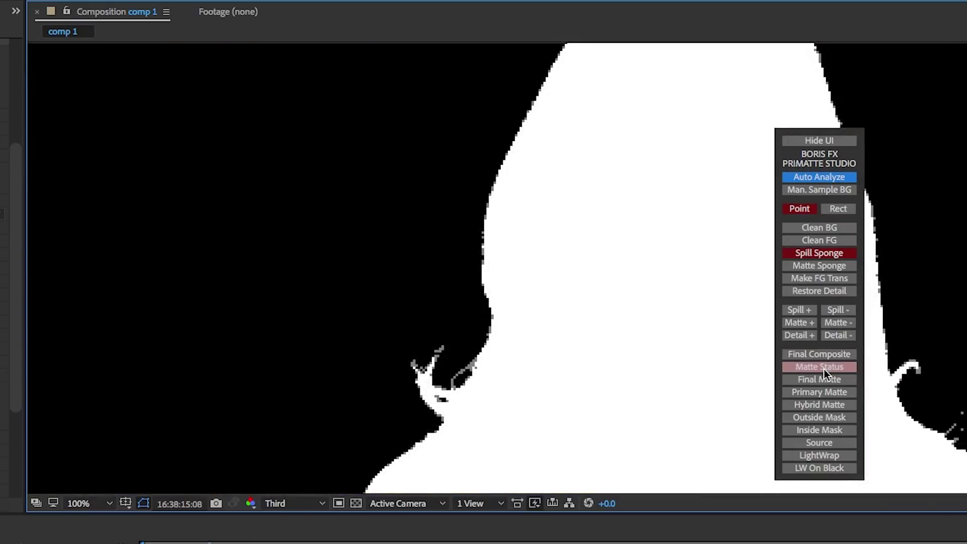
- Restore hair edge detail with Restore Detail and Detail+ strokes
left_click_drag(812, 128, 354, 101)
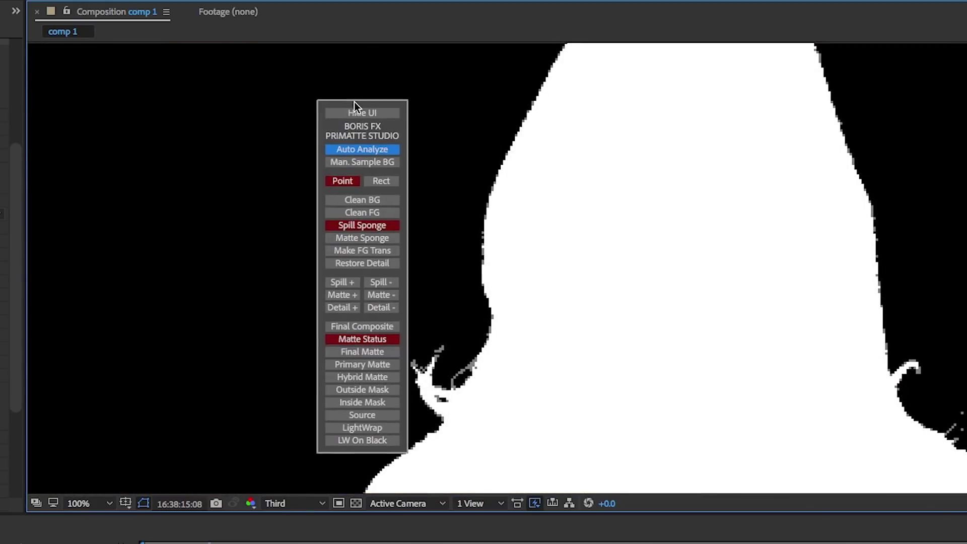
left_click(362, 262)
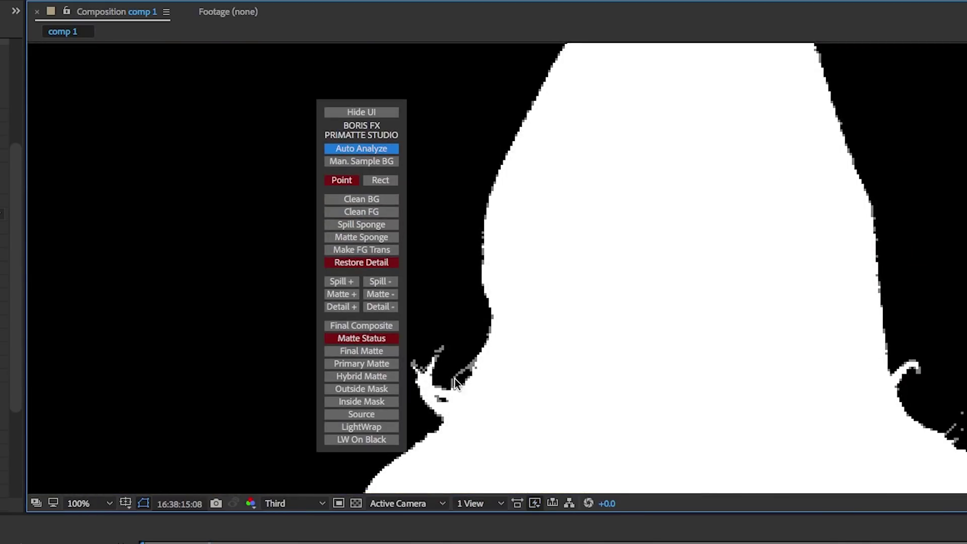
left_click(343, 308)
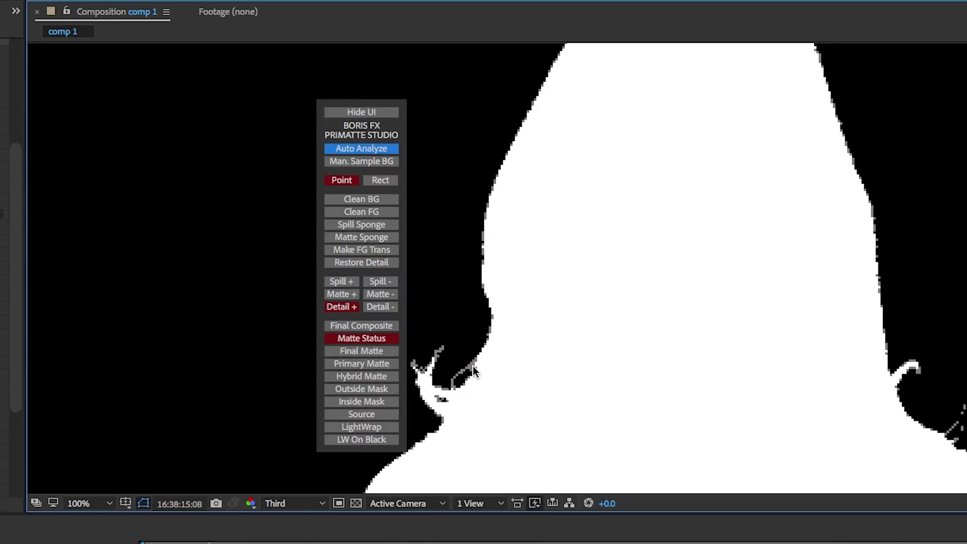
left_click_drag(473, 366, 490, 333)
left_click_drag(488, 298, 488, 289)
left_click_drag(880, 288, 880, 305)
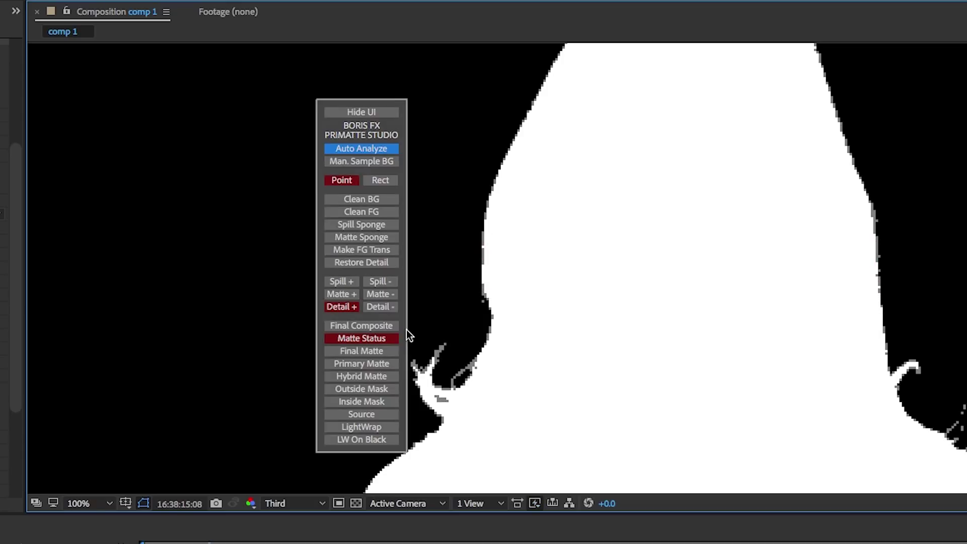
- Zoom back to the full frame and relaunch Mocha from Effect Controls
key("z")
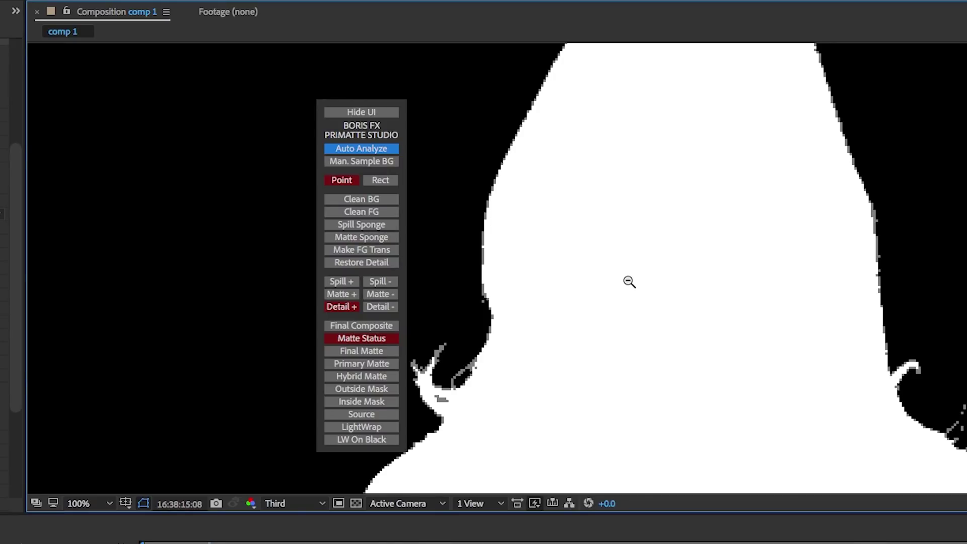
left_click(637, 282, "alt")
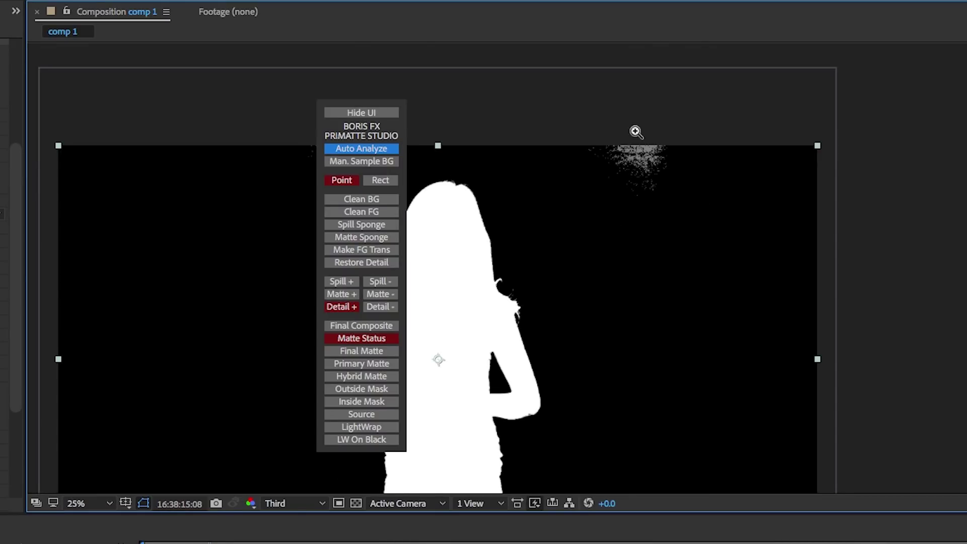
left_click_drag(384, 102, 257, 98)
key("F3")
left_click(102, 414)
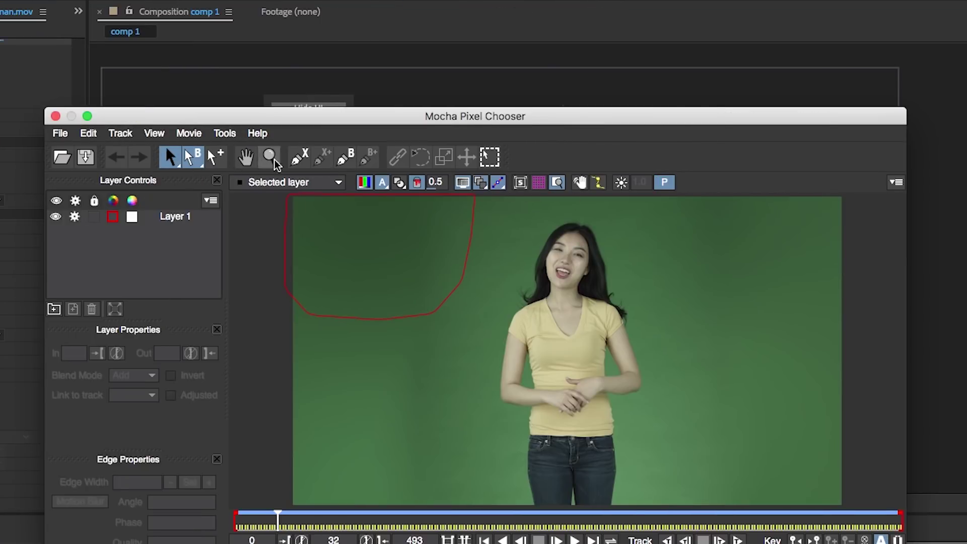
- Draw a closed X-spline outline around the upper-right green background
left_click(300, 157)
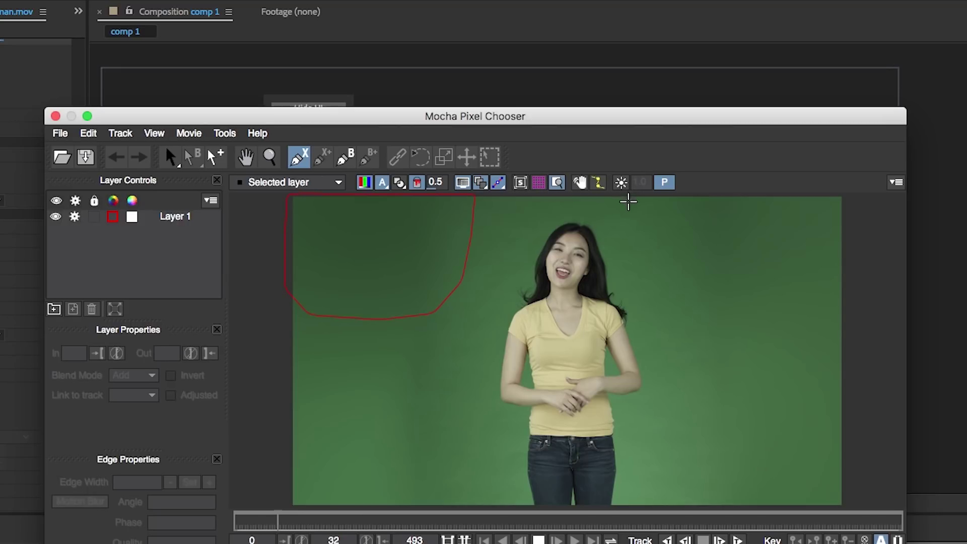
left_click(631, 195)
left_click(641, 236)
left_click(720, 277)
left_click(796, 248)
left_click(819, 224)
left_click(810, 195)
left_click(709, 195)
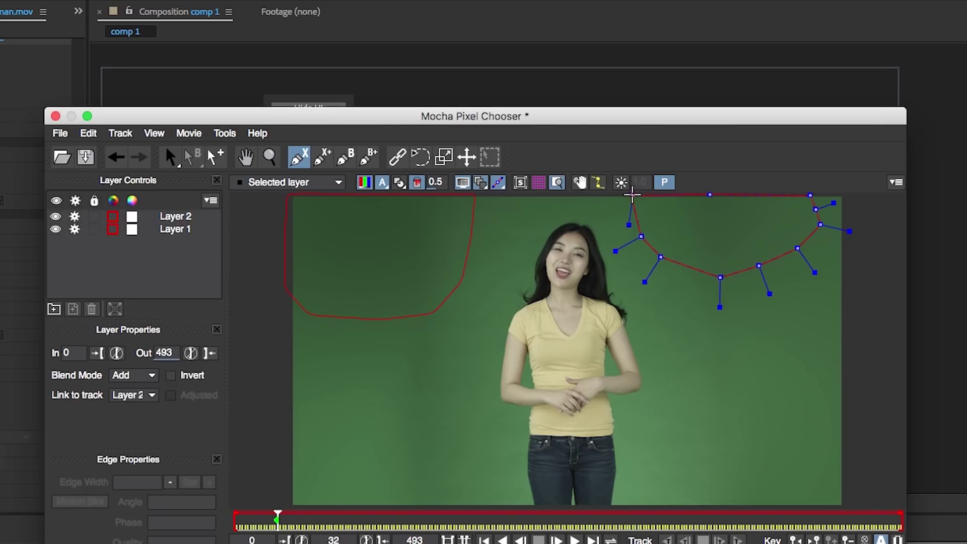
right_click(710, 195)
- Save the Mocha project and return to After Effects
left_click(60, 133)
left_click(76, 176)
left_click(55, 116)
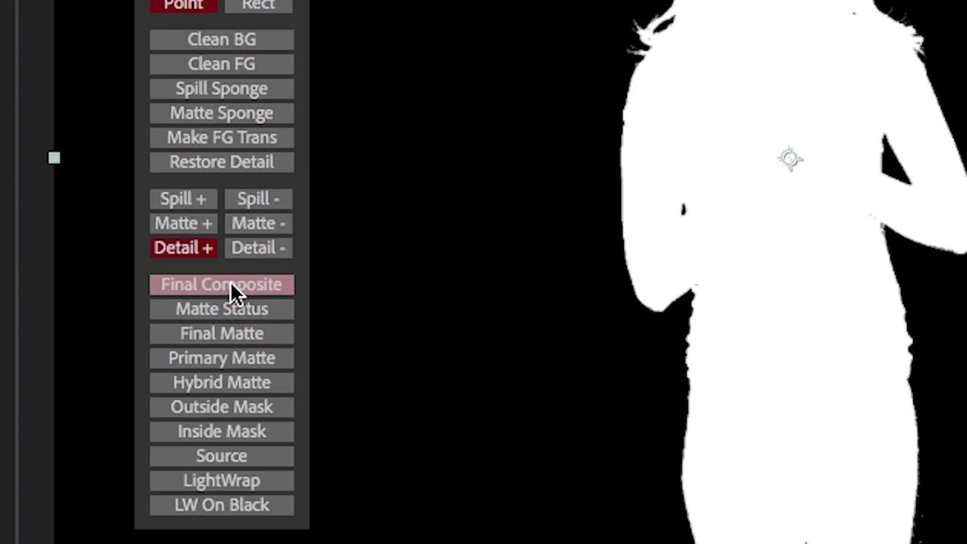
- Enable Light Wrap using the school hallway image as background, previewed with LW On Black
left_click(313, 323)
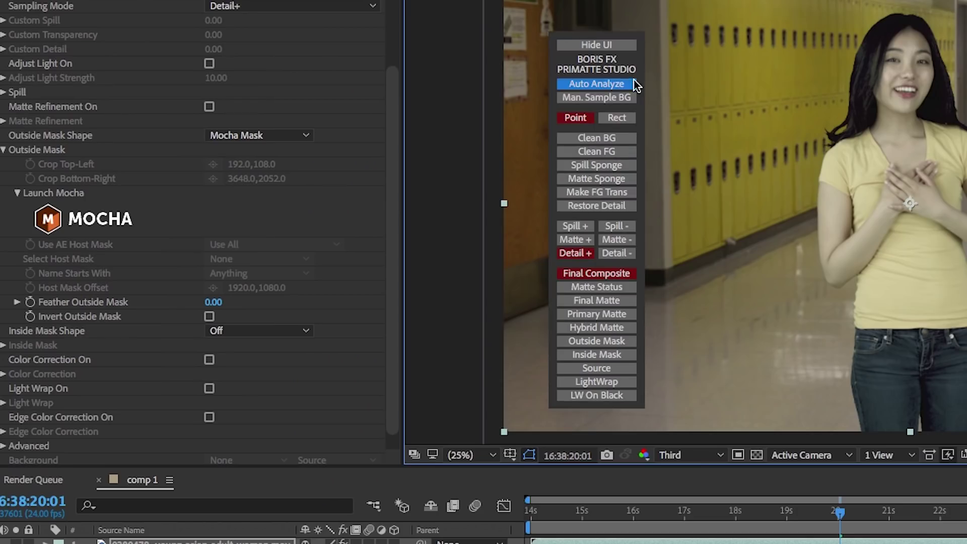
left_click(631, 83)
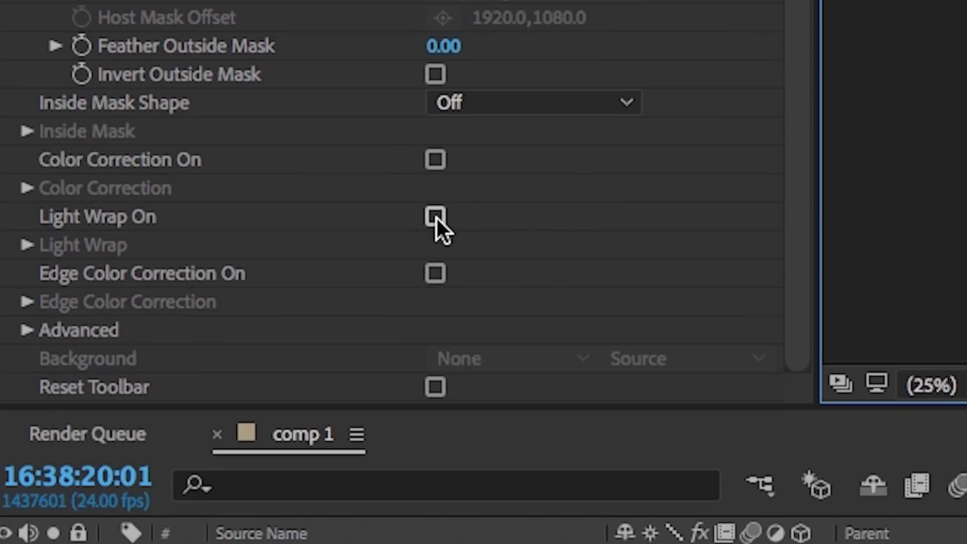
left_click(436, 216)
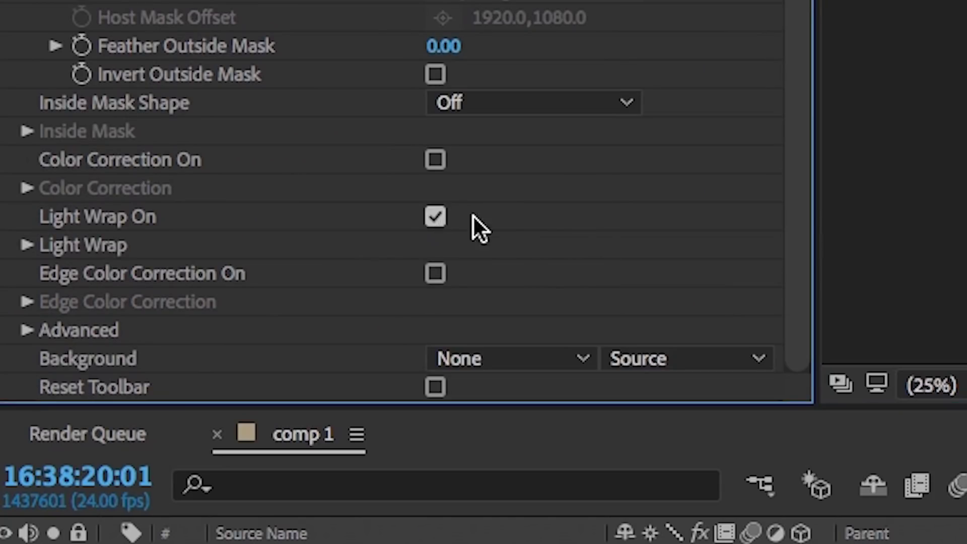
left_click(540, 355)
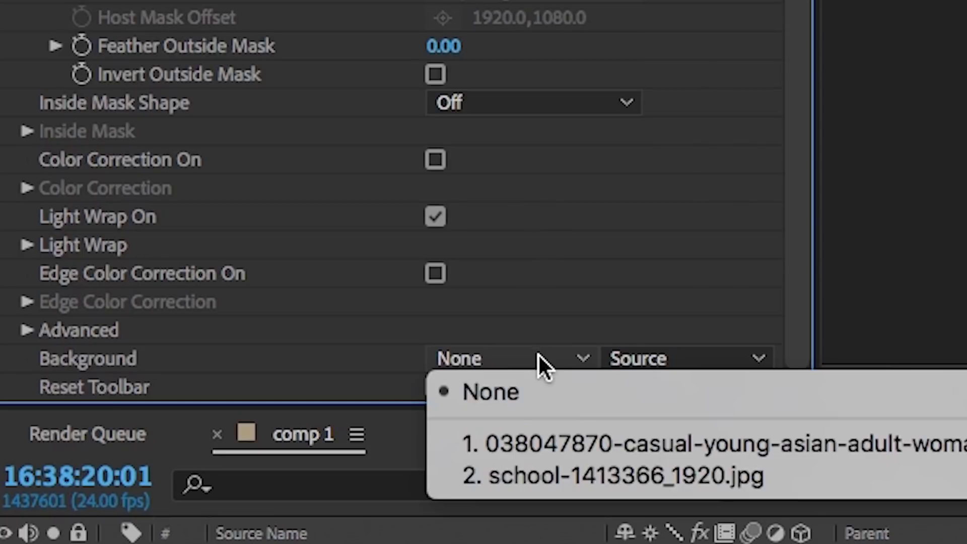
left_click(614, 480)
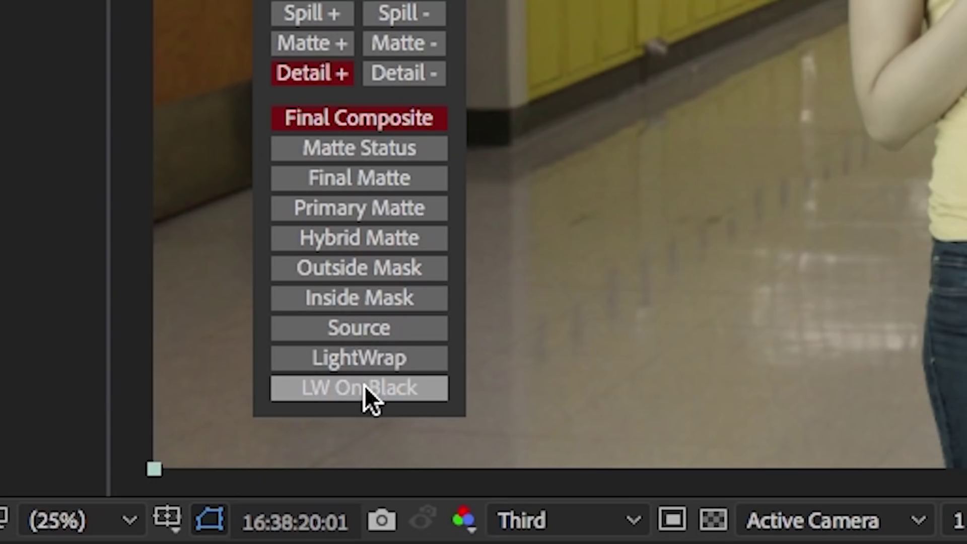
left_click(365, 386)
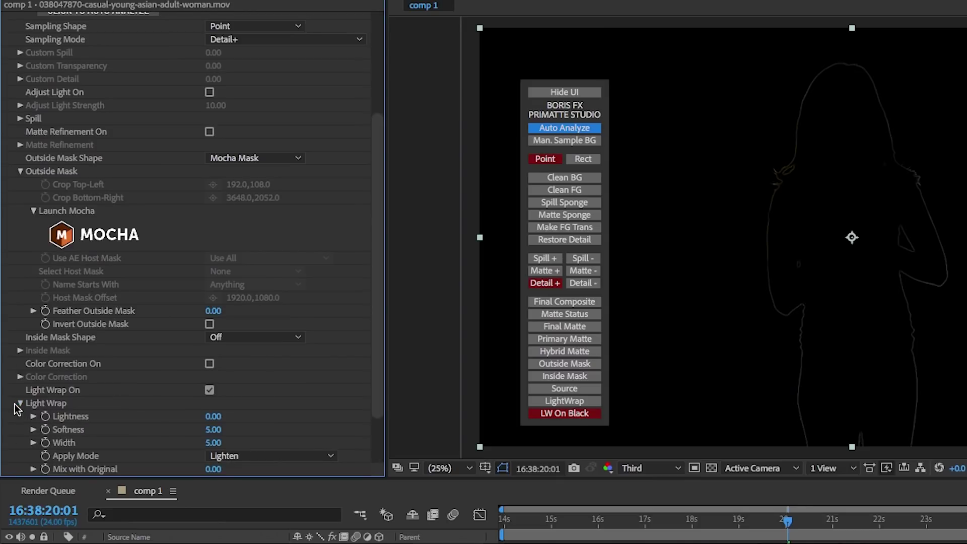
scroll(22, 406, "down", 3)
scroll(19, 392, "down", 3)
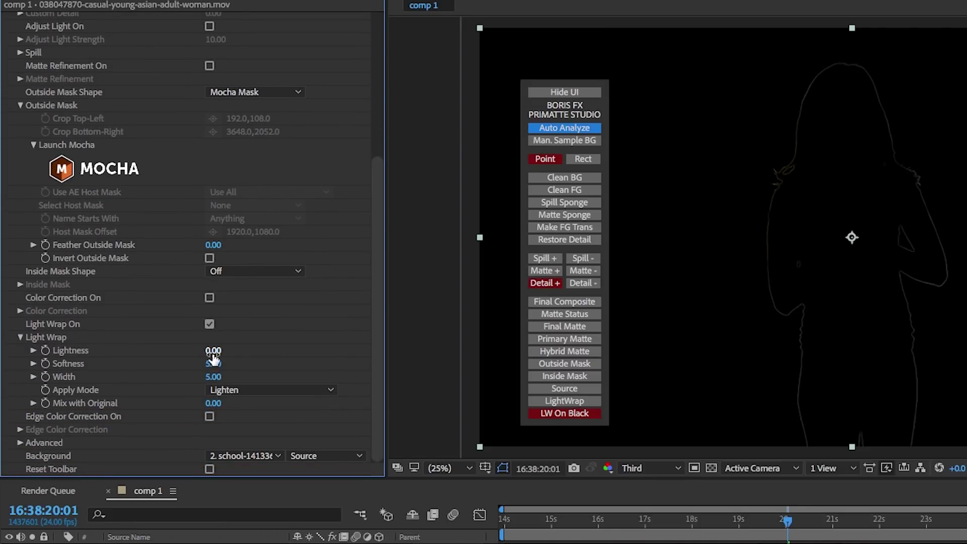
- Set the light wrap lightness to 0.20, softness to 20 and width to 20
left_click(214, 352)
type("20")
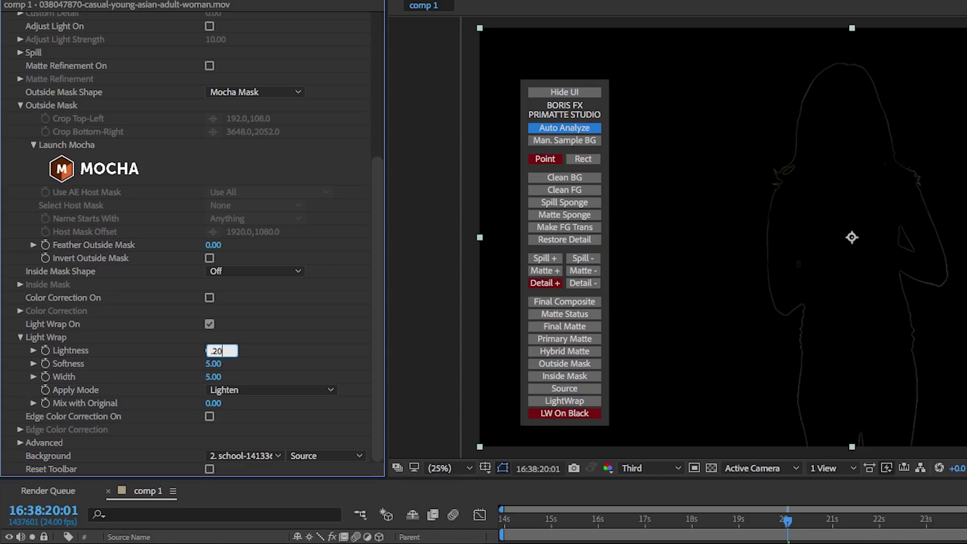
key("Return")
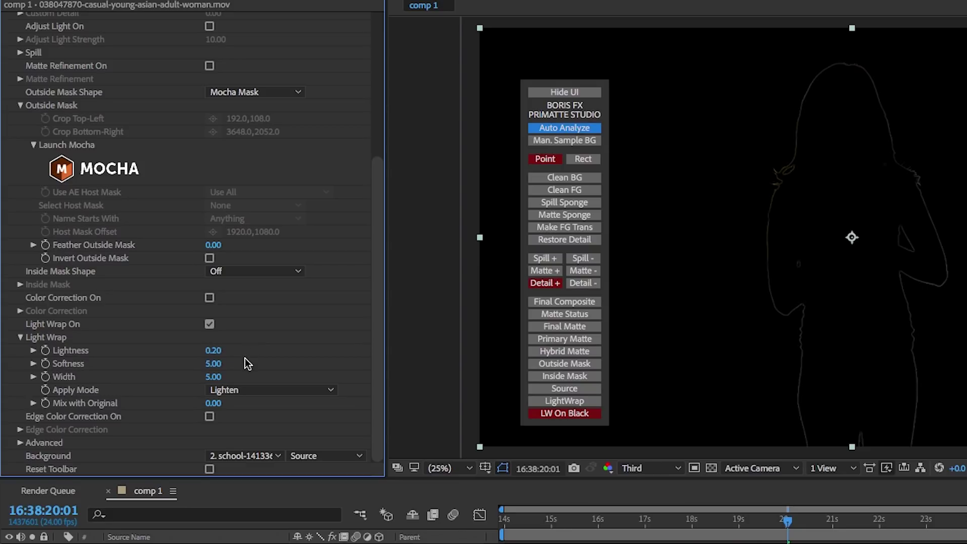
left_click(213, 364)
type("0")
key("Return")
left_click(212, 376)
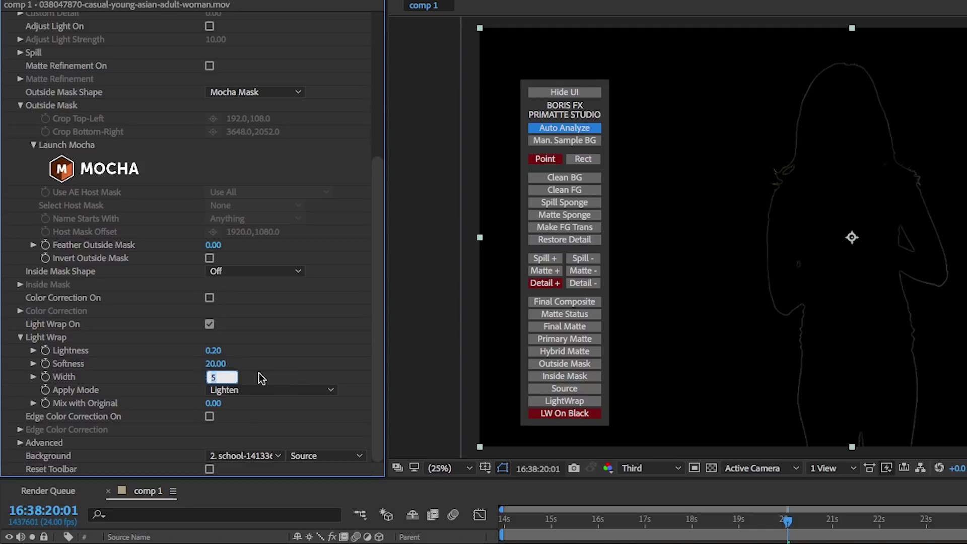
type("2")
type("0")
key("Return")
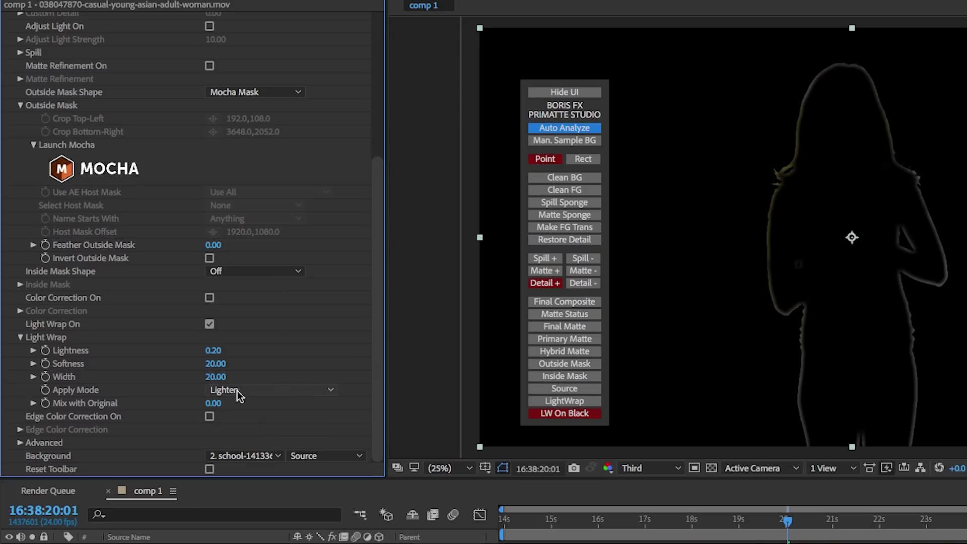
- Keep Lighten as the light wrap apply mode and set mix with original to 50
left_click(240, 392)
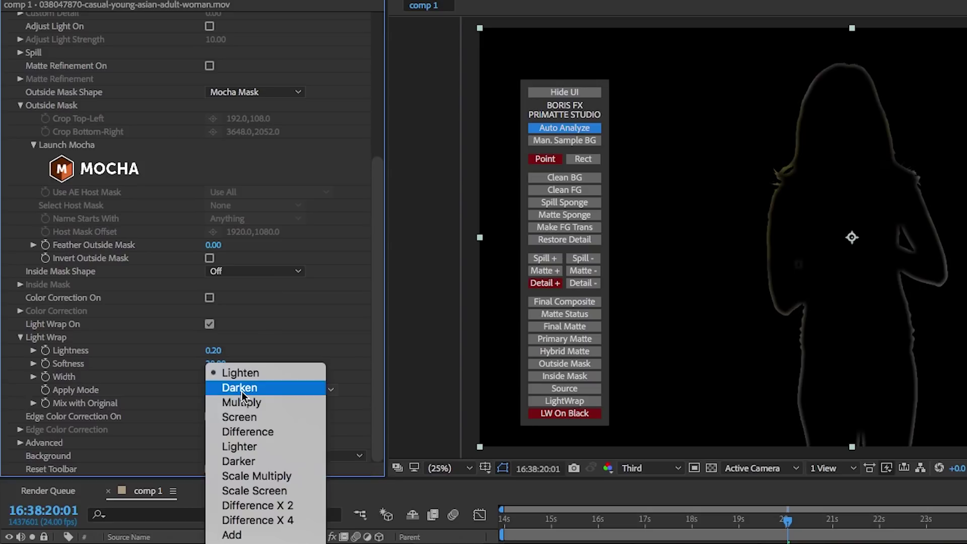
left_click(277, 372)
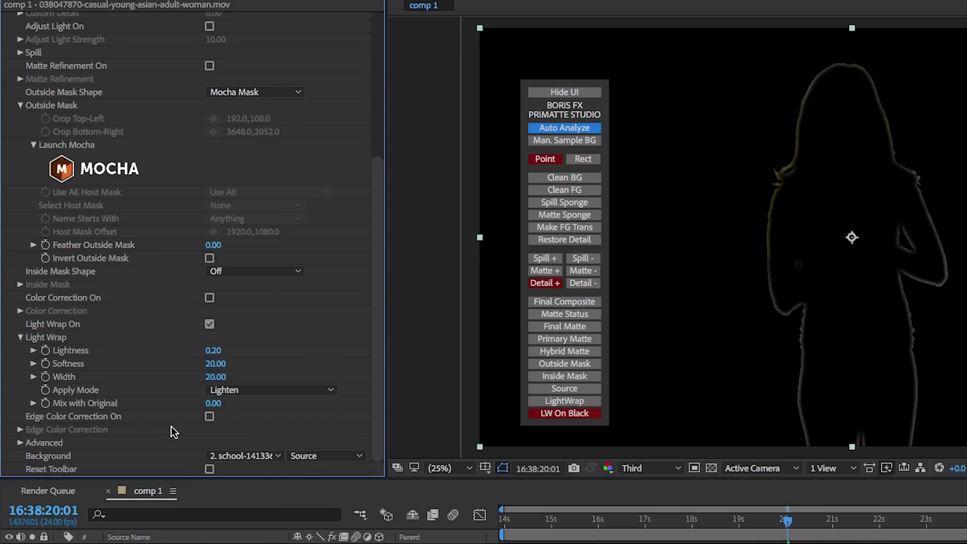
left_click(214, 403)
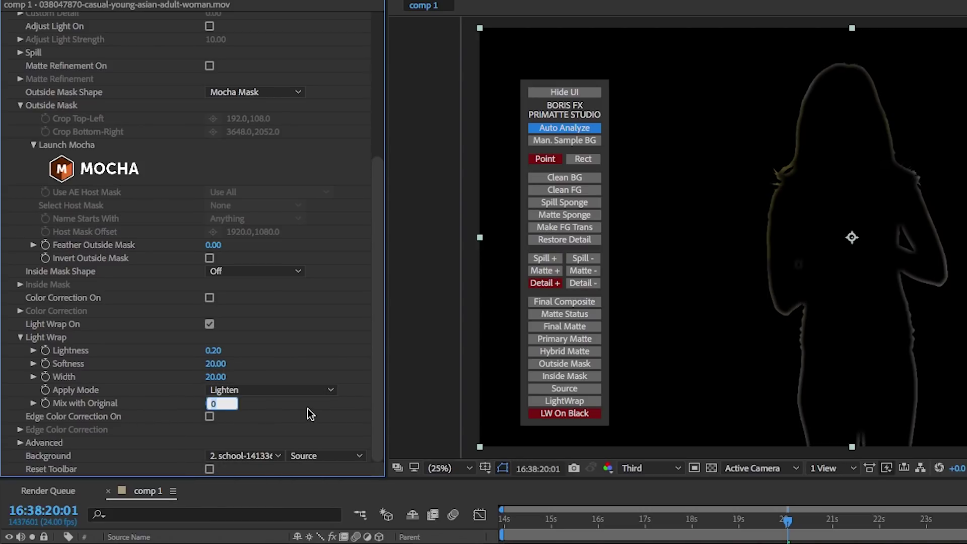
type("50")
key("Return")
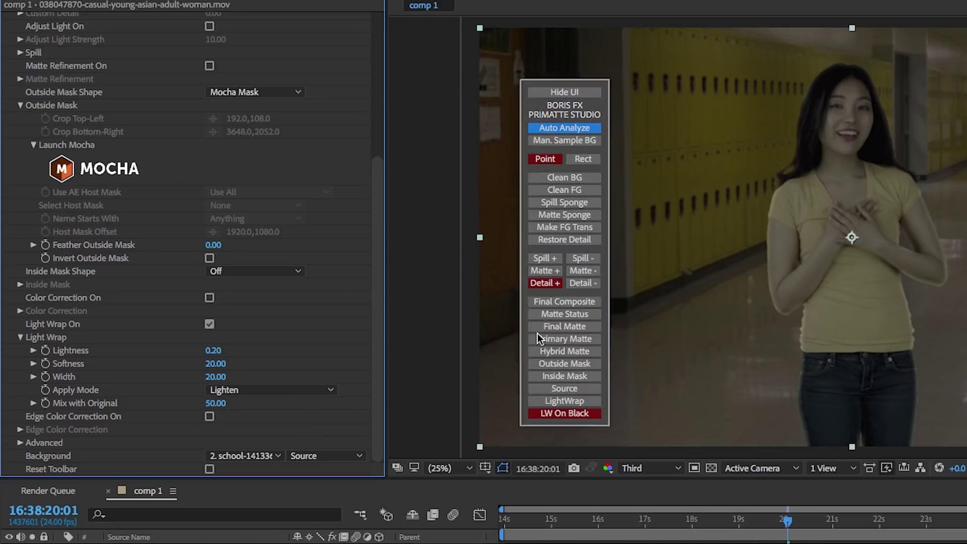
- Show the Final Composite, turn Light Wrap off, and add BCC Color Balance with Red Balance 5
left_click(564, 302)
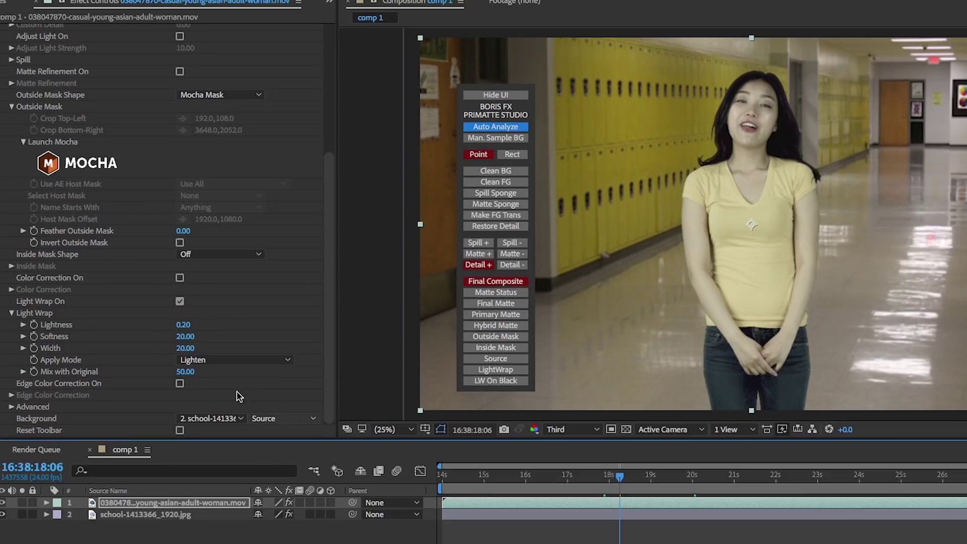
left_click(180, 302)
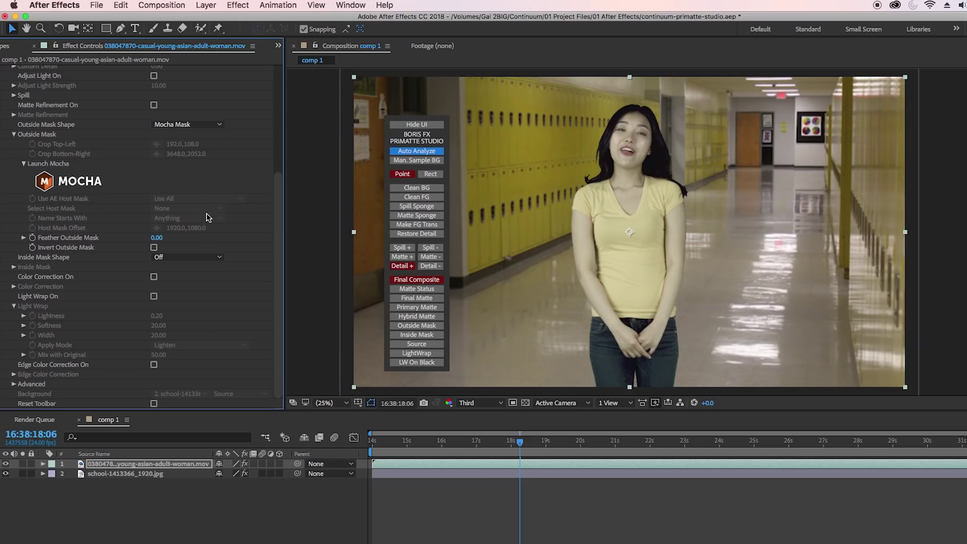
left_click(239, 5)
mouse_move(169, 109)
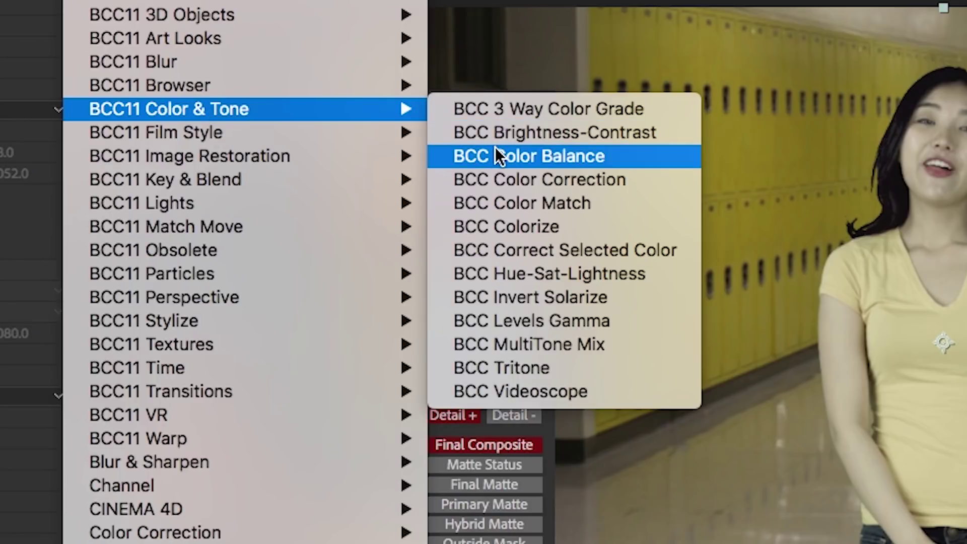
left_click(498, 153)
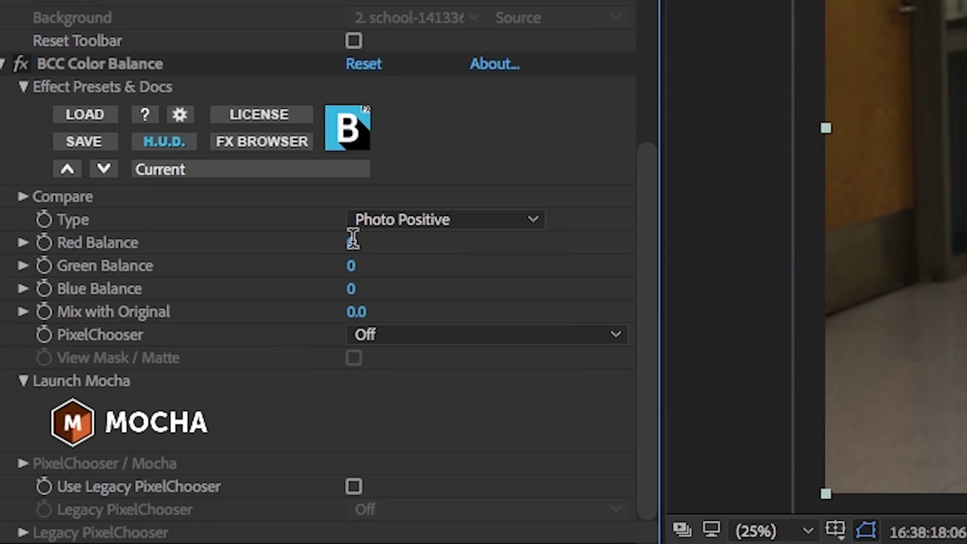
left_click(153, 280)
type("5")
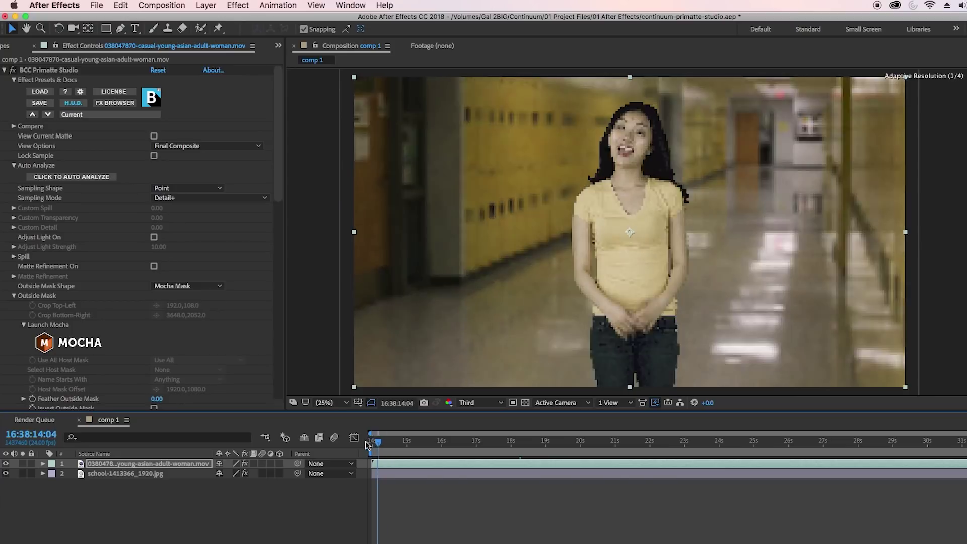
key("space")
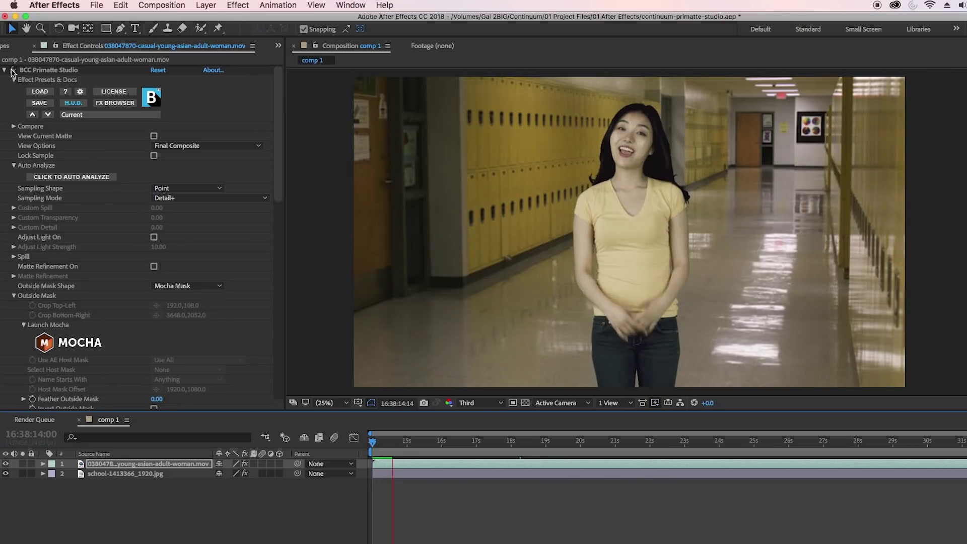
left_click(11, 70)
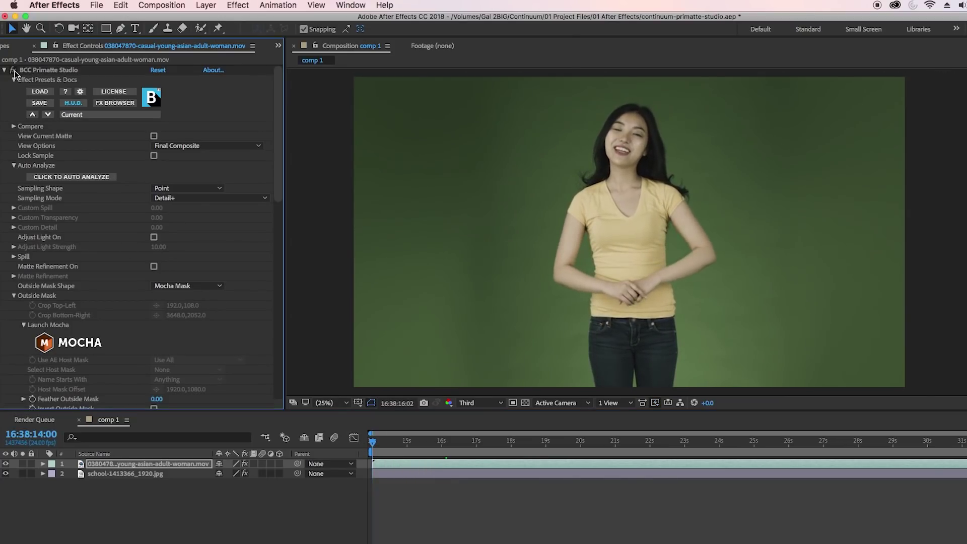
left_click(13, 71)
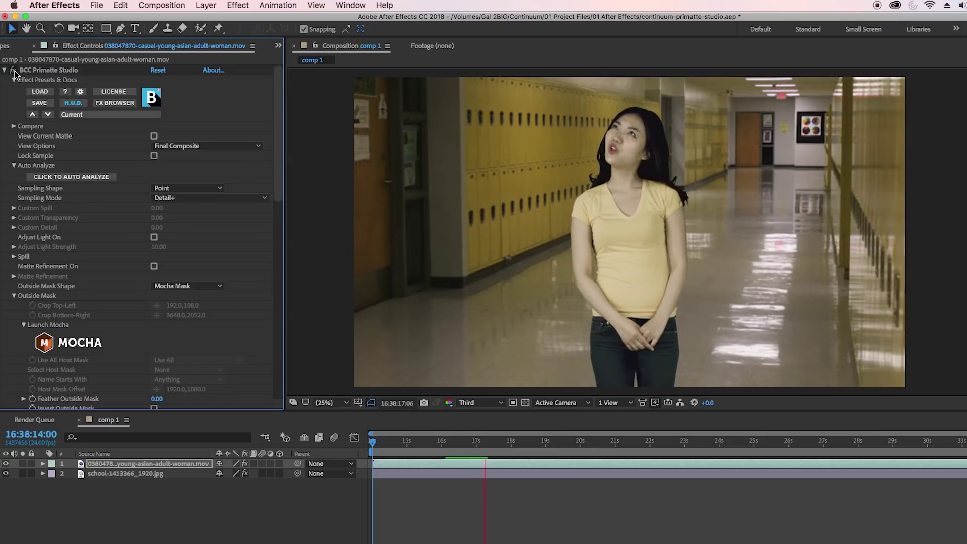
left_click(12, 70)
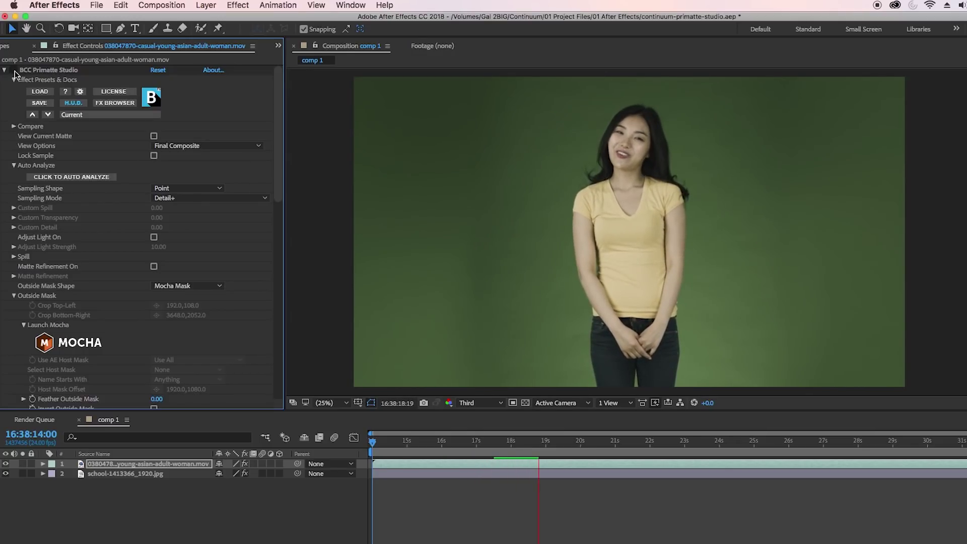
left_click(12, 70)
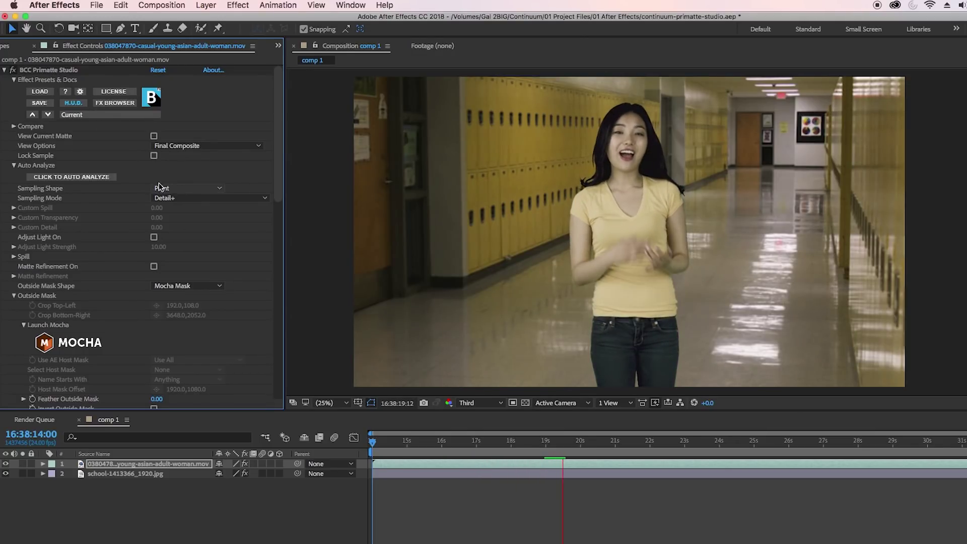